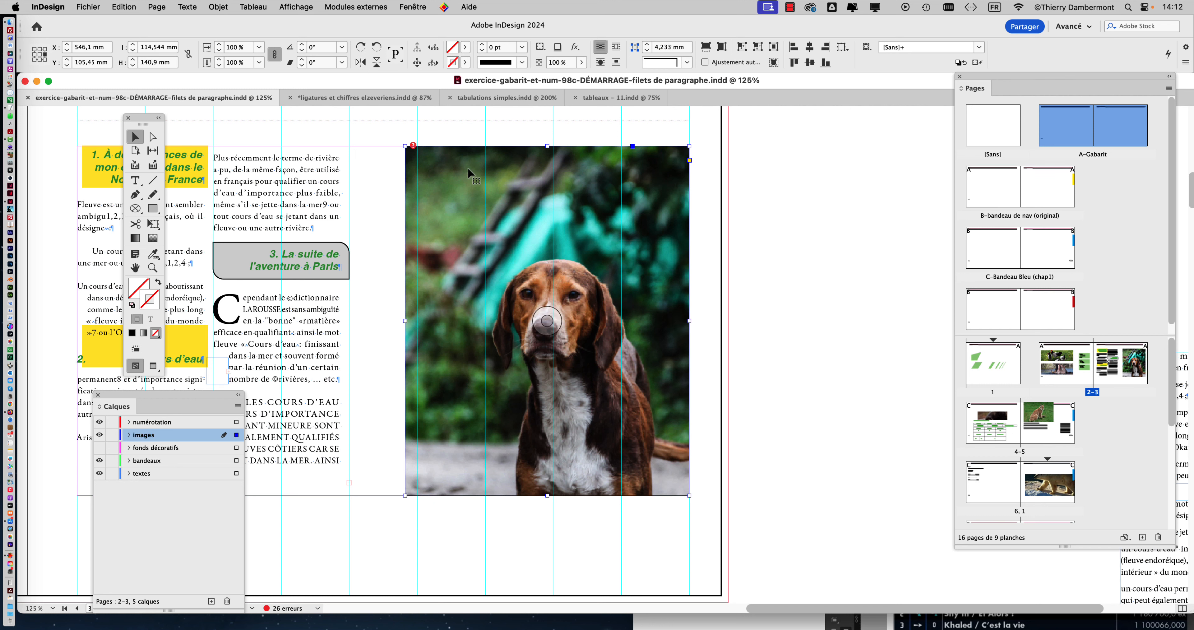
Slant the left edge of the dog photo frame by moving only its upper-left corner horizontally to X 458 mm with Direct Selection
left_click_drag(146, 119, 350, 116)
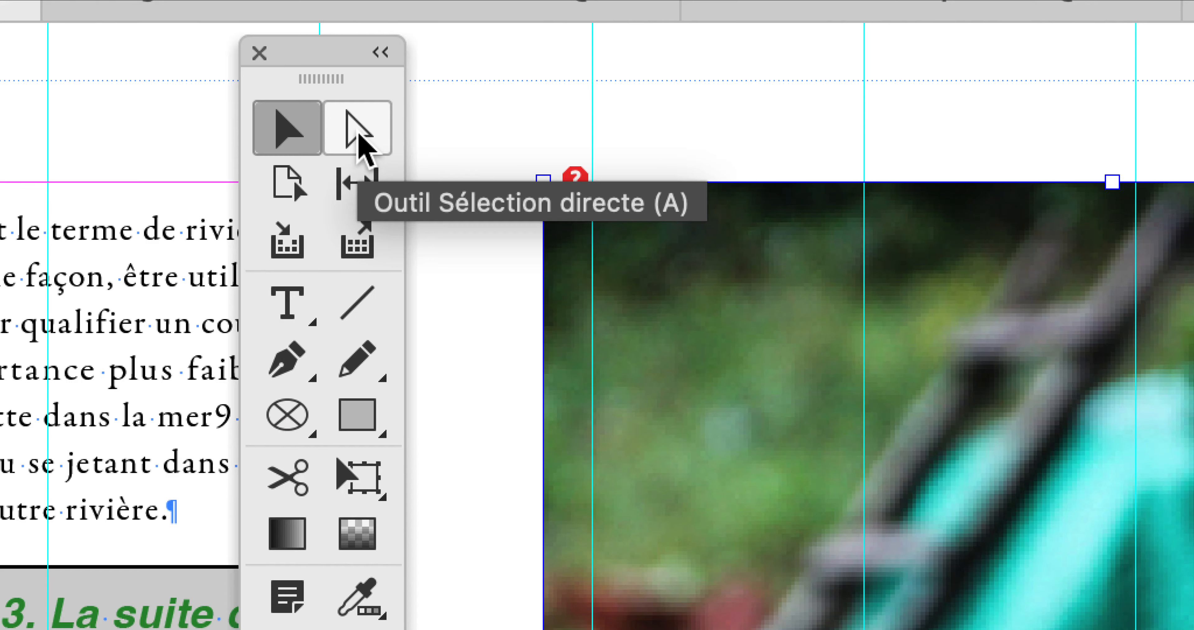
left_click(358, 133)
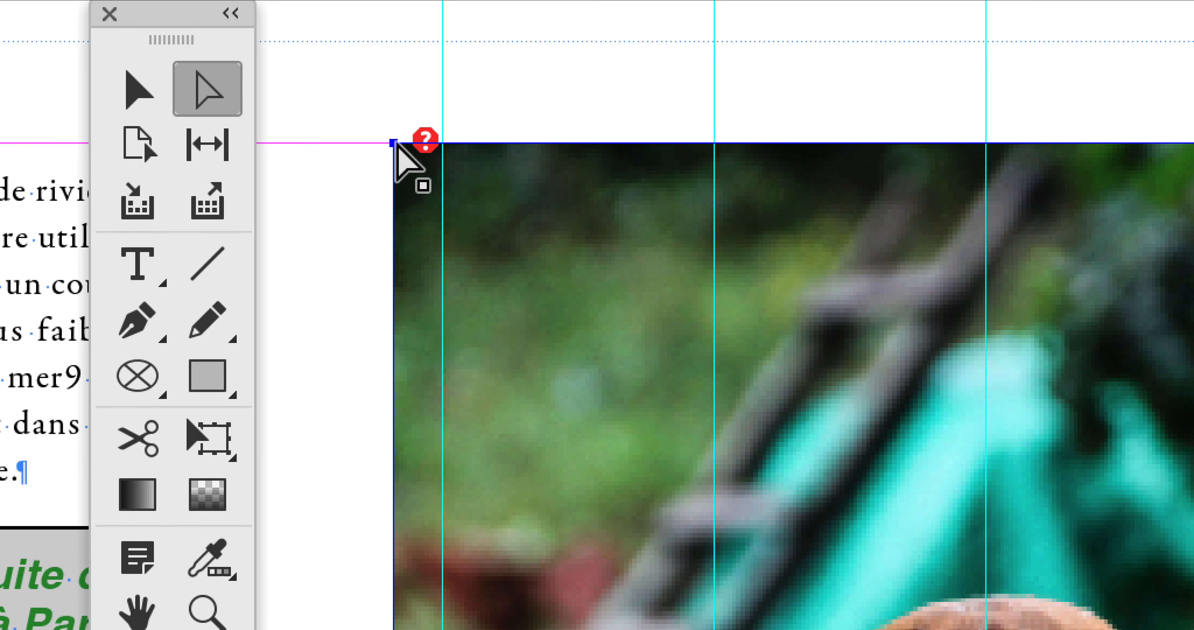
left_click_drag(393, 143, 631, 143)
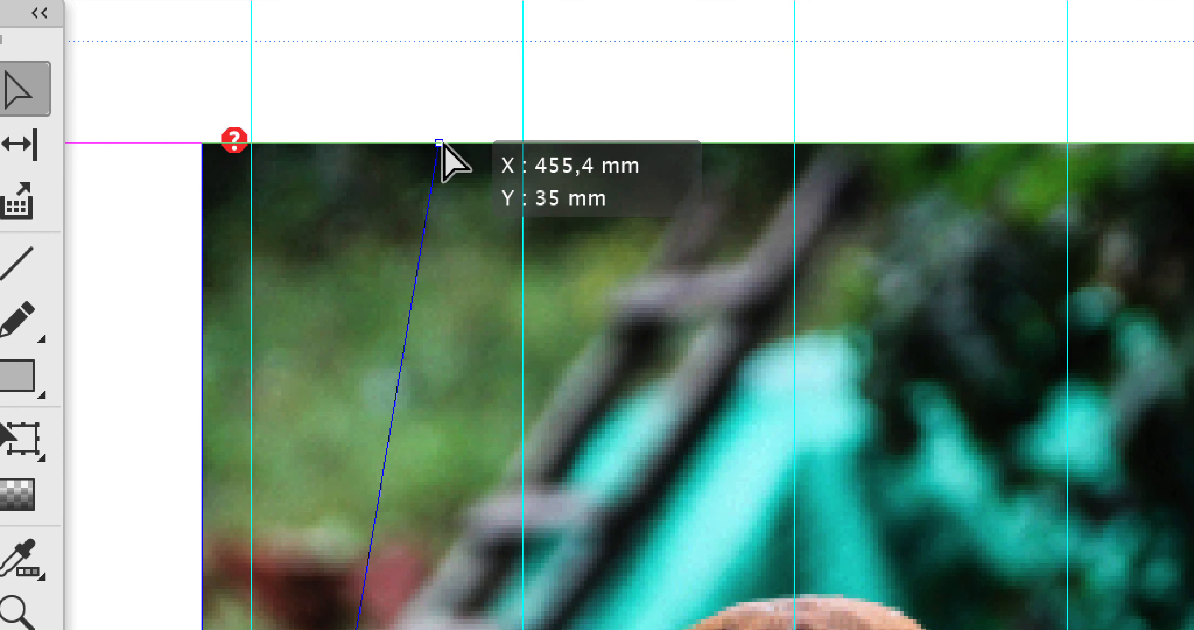
left_click_drag(441, 145, 465, 146)
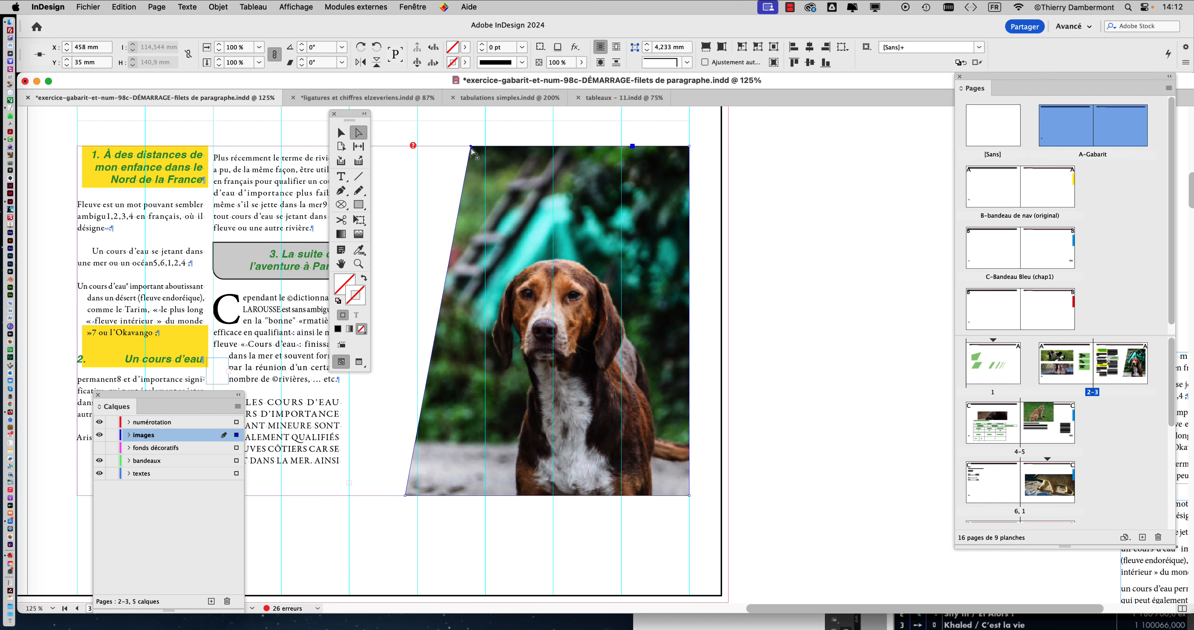
Reselect the dog photo frame's upper-left anchor point and move it further right to slant the edge more
left_click_drag(349, 119, 247, 123)
left_click(238, 135)
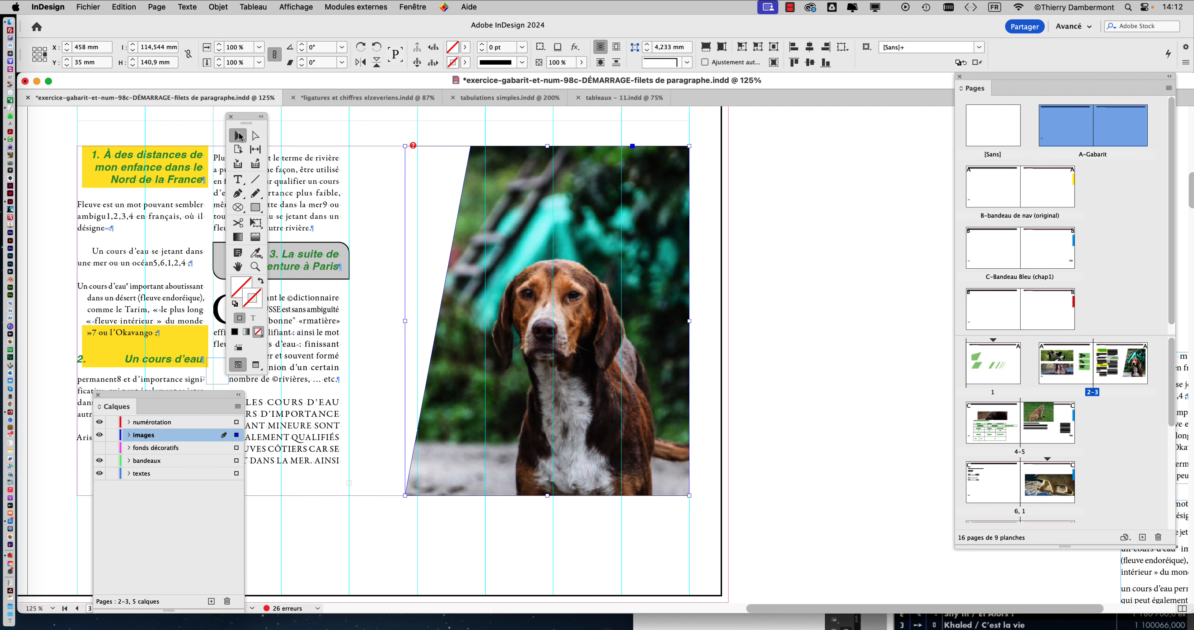
left_click(448, 128)
left_click(472, 164)
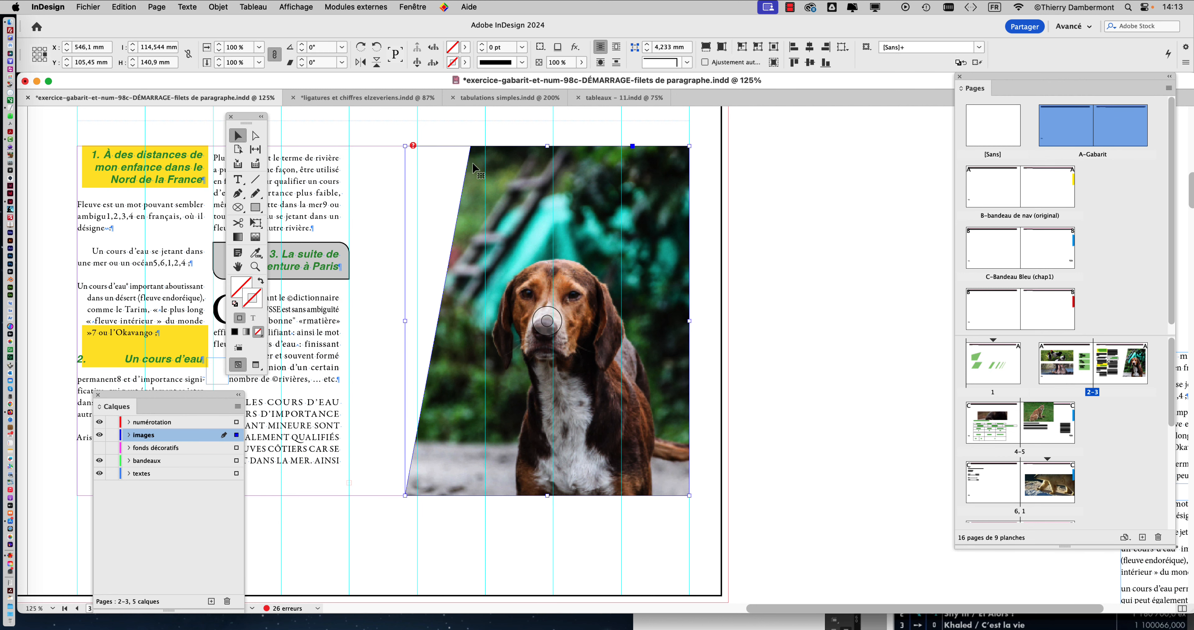
left_click(255, 135)
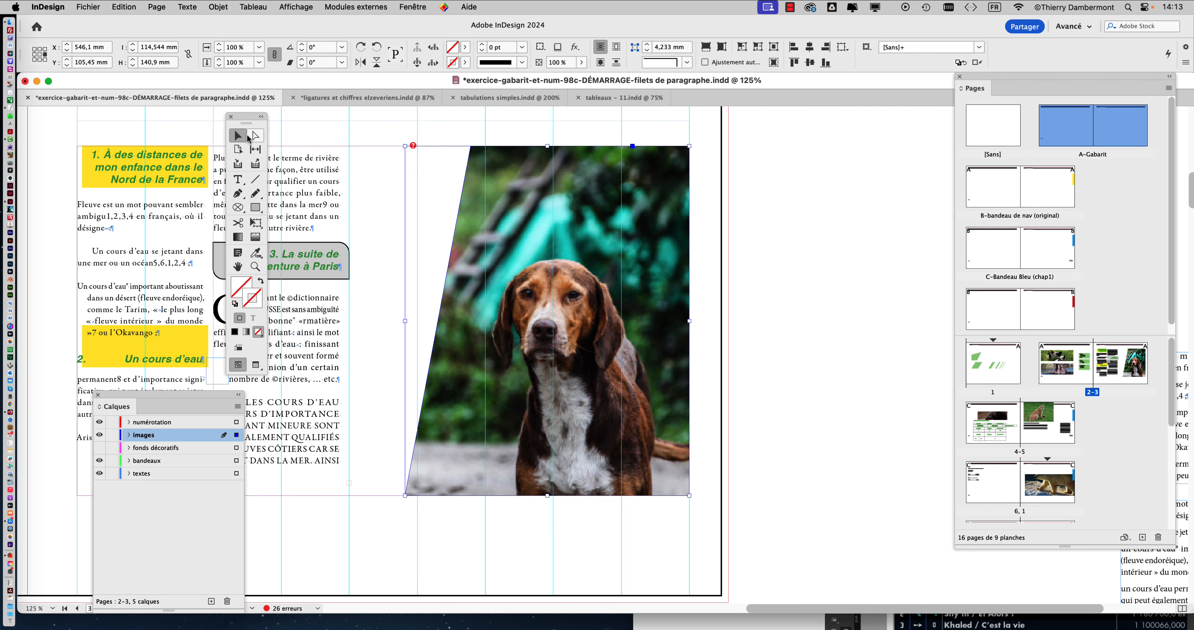
left_click(443, 135)
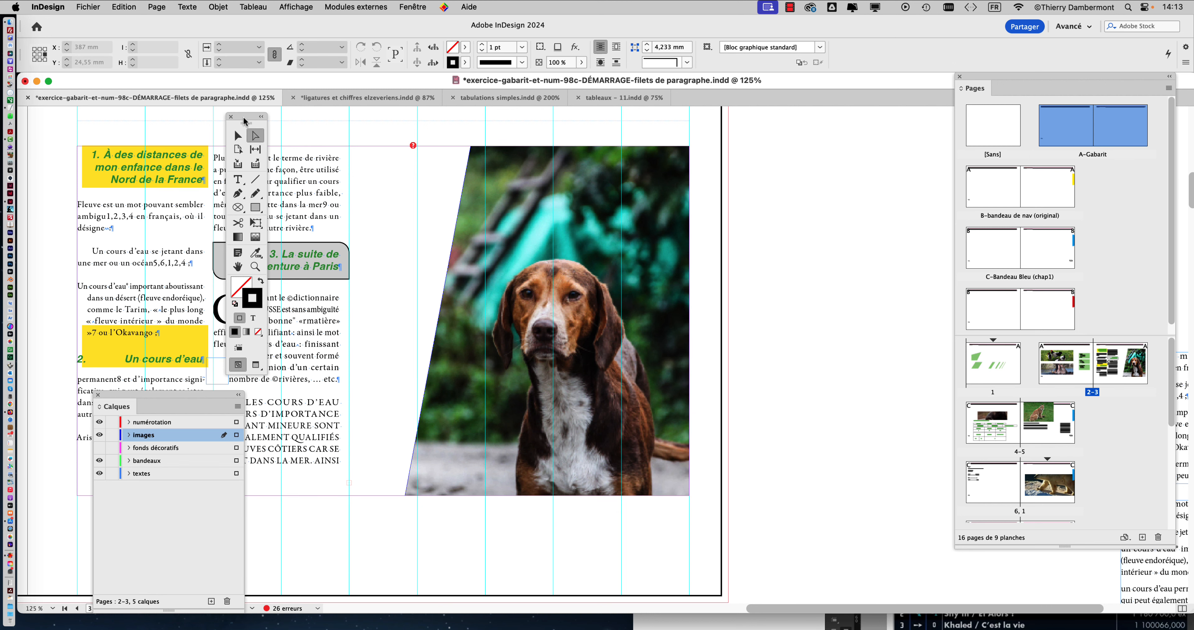
left_click_drag(246, 122, 396, 132)
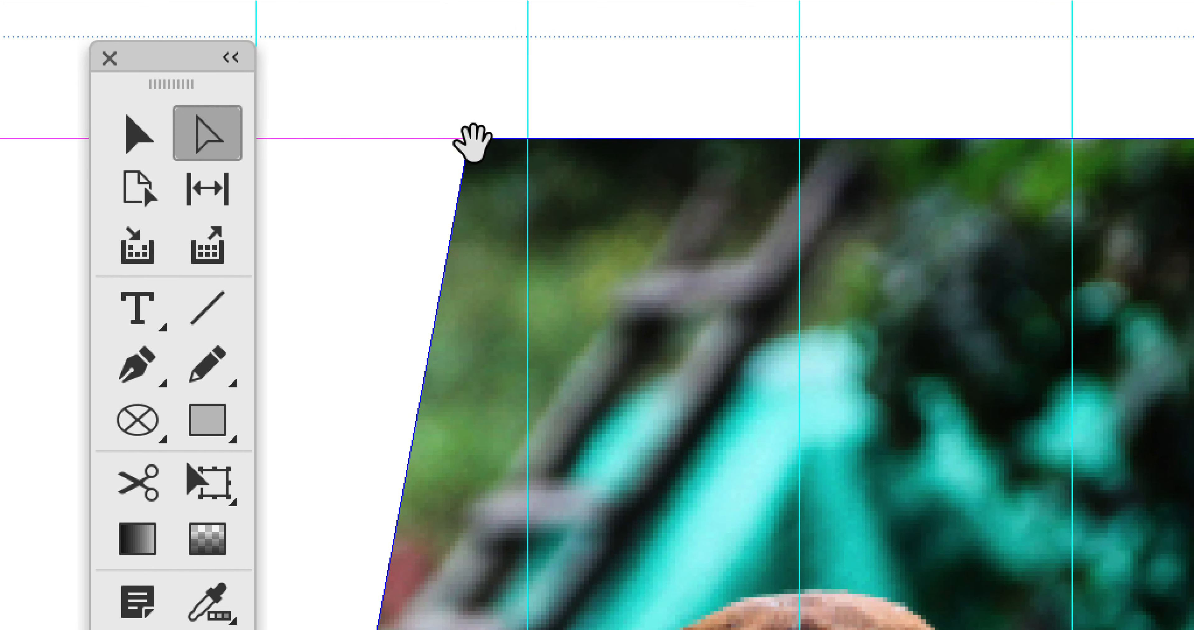
left_click_drag(465, 139, 493, 147)
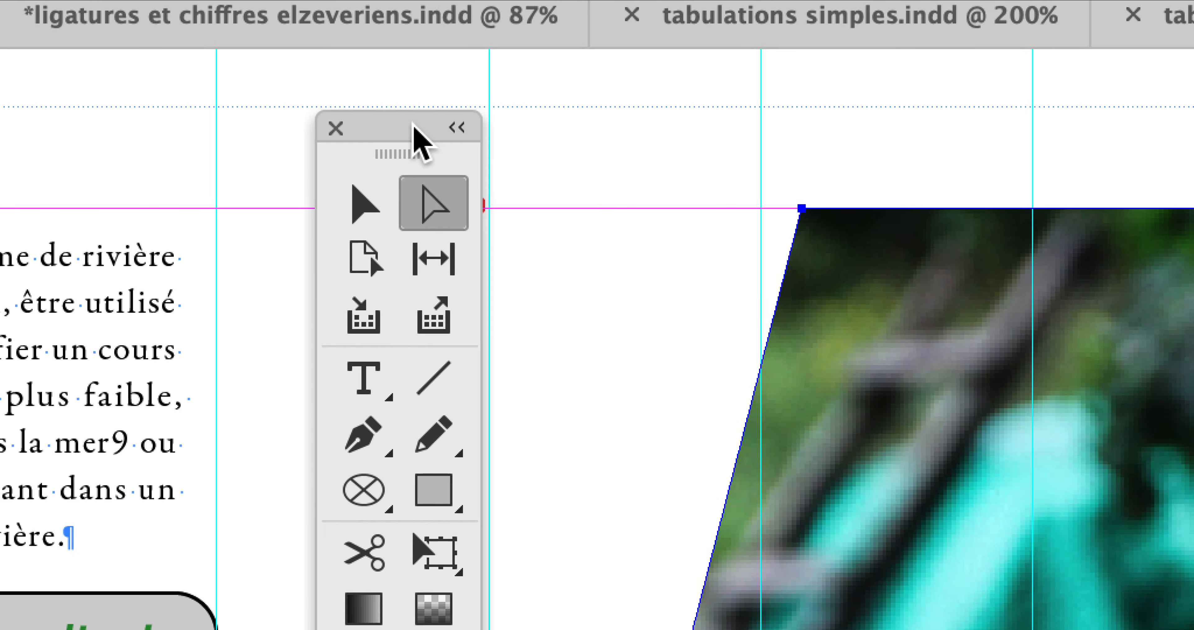
Draw a circular graphic frame about 60.5 mm in diameter overlapping the slanted upper-left part of the dog photo
left_click_drag(97, 92, 0, 101)
left_click(357, 191)
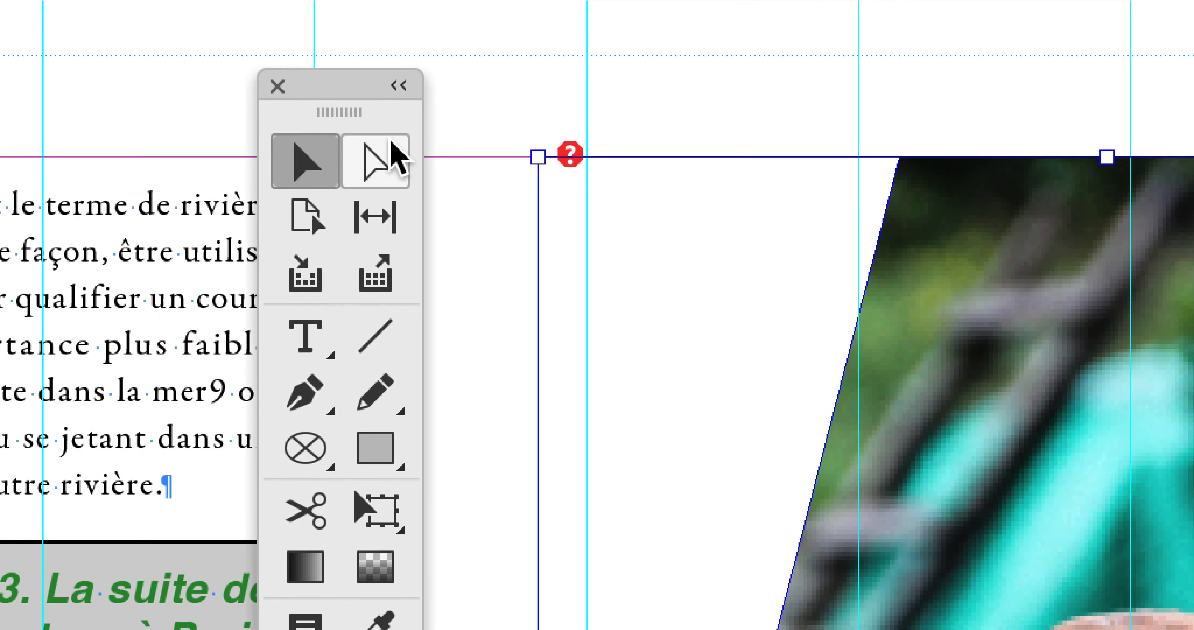
left_click(394, 160)
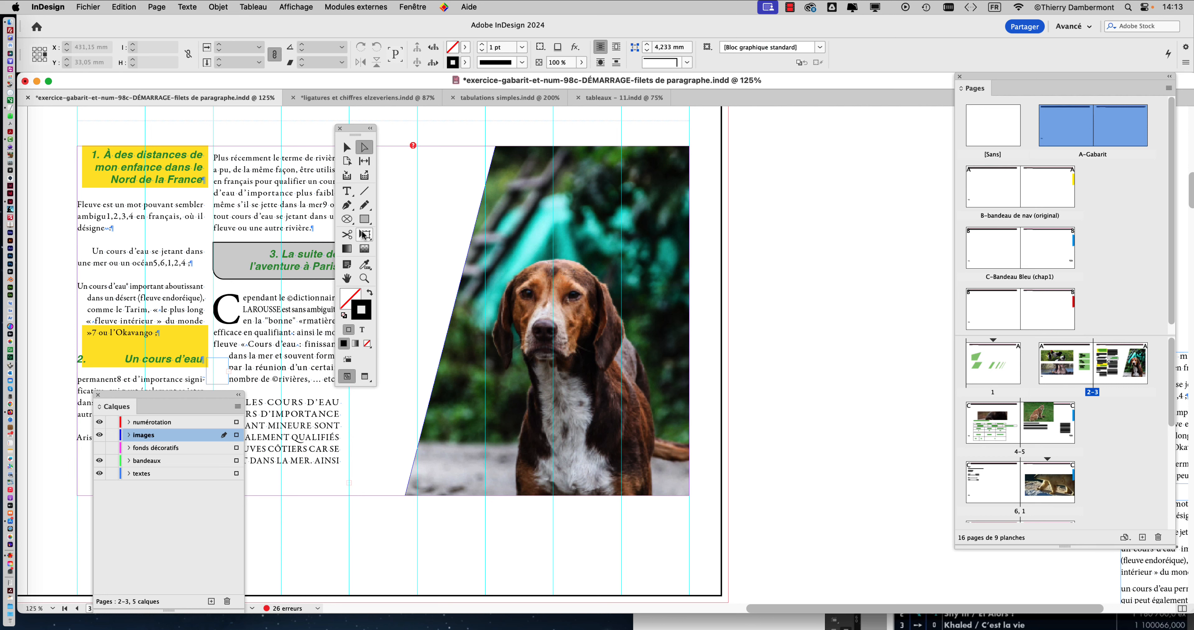
left_click(347, 219)
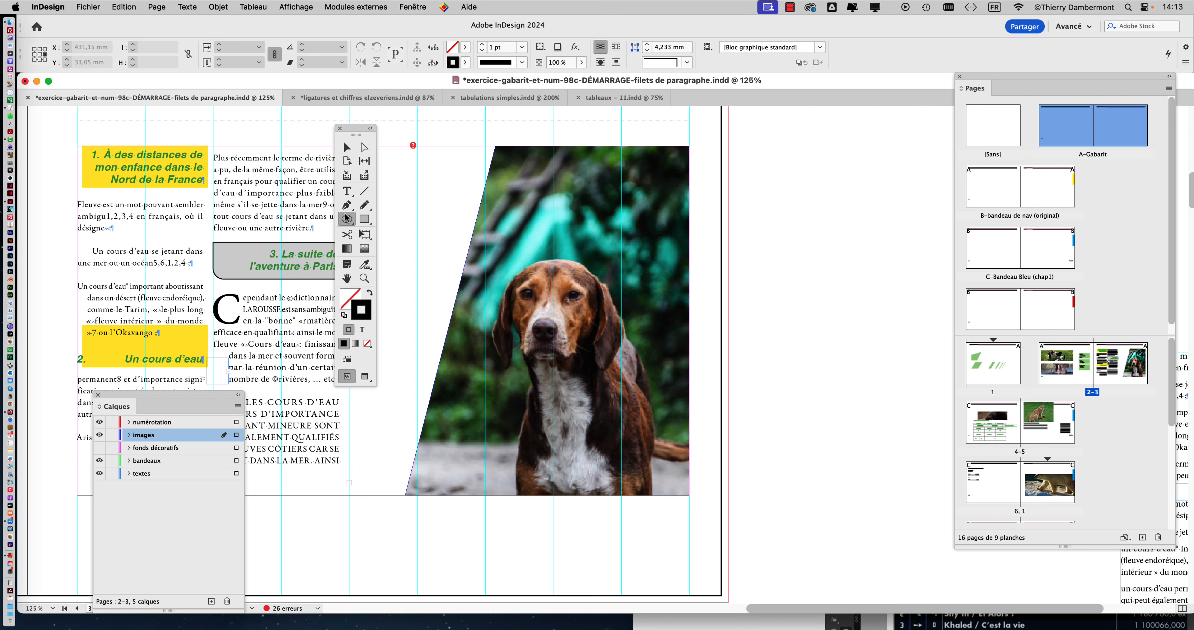
mouse_move(450, 164)
left_mouse_down()
mouse_move(559, 232)
mouse_move(525, 239)
left_mouse_up()
left_click_drag(356, 135, 133, 114)
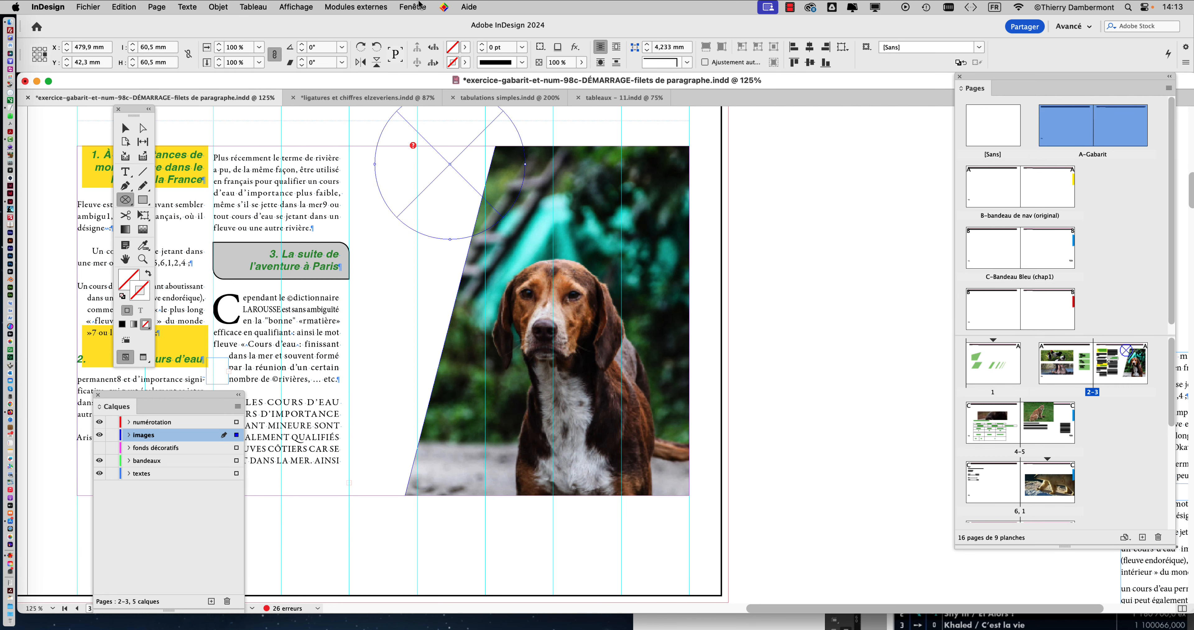
Fill the circle with the magenta swatch C=0 M=100 J=0 N=0 and leave it without a stroke
left_click(413, 7)
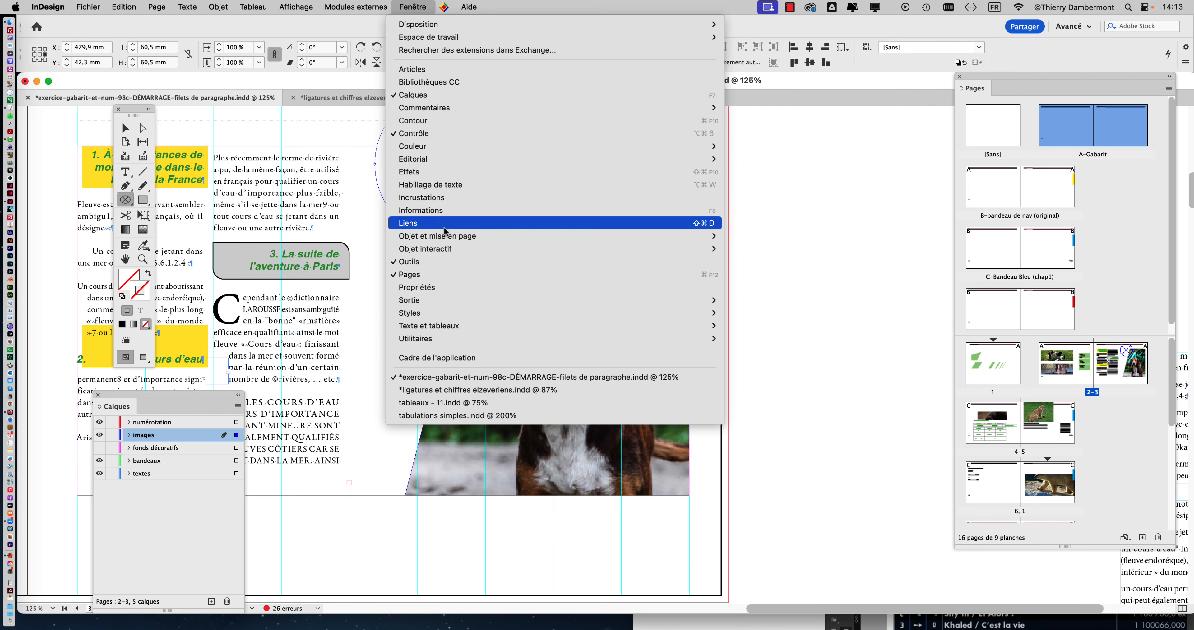
mouse_move(438, 148)
left_click(747, 170)
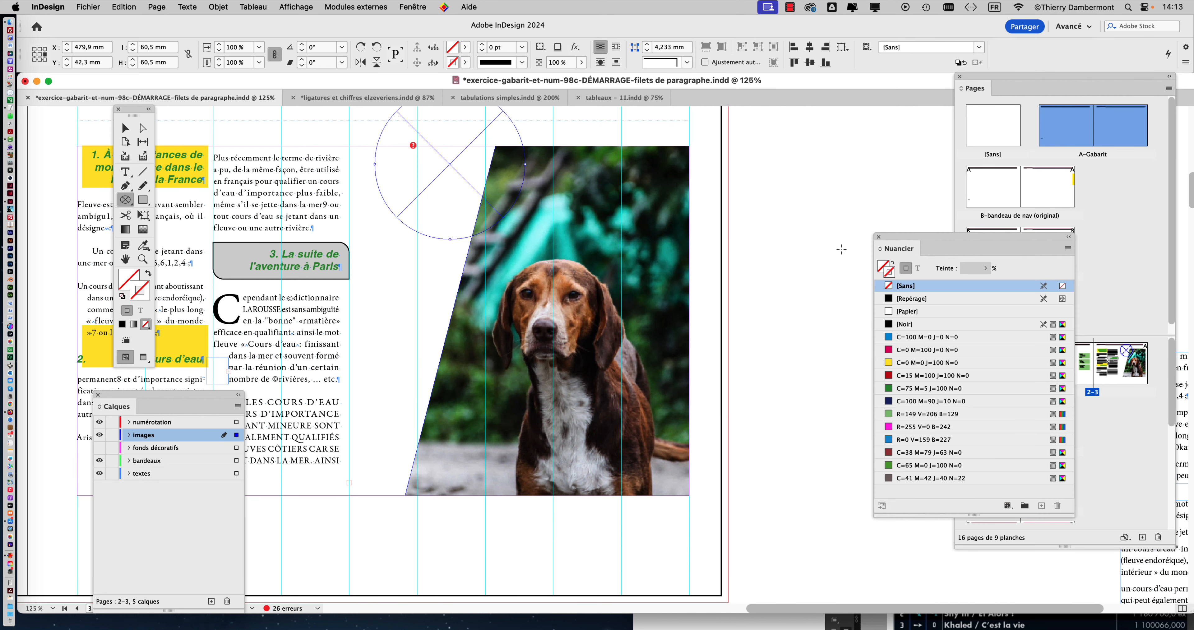
left_click(919, 351)
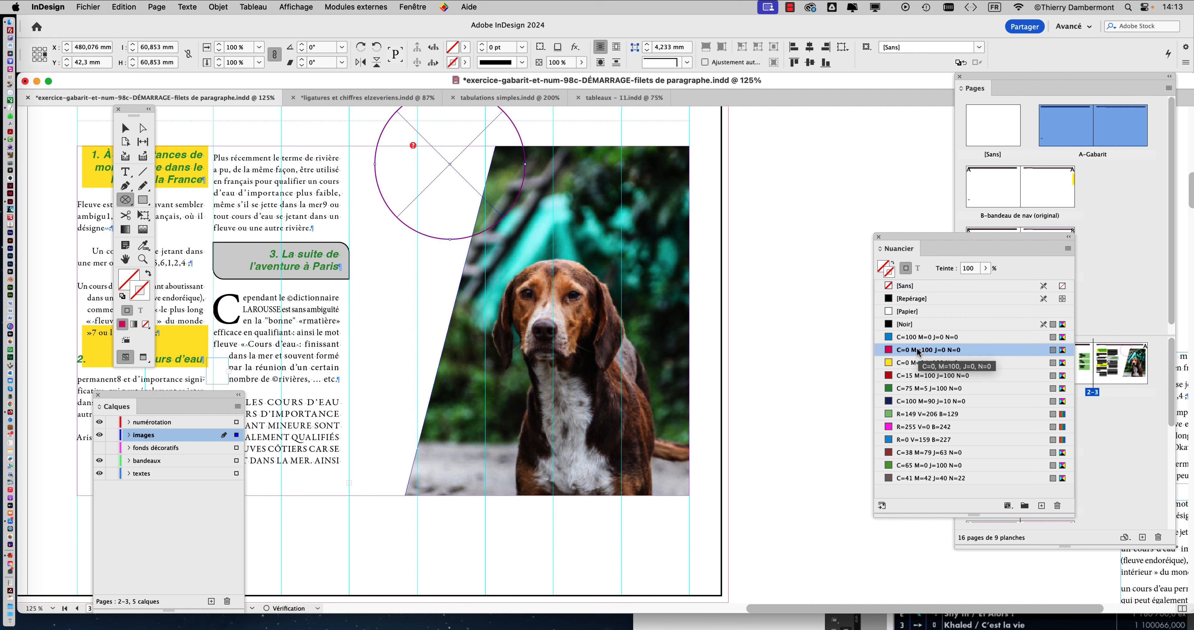
left_click(147, 276)
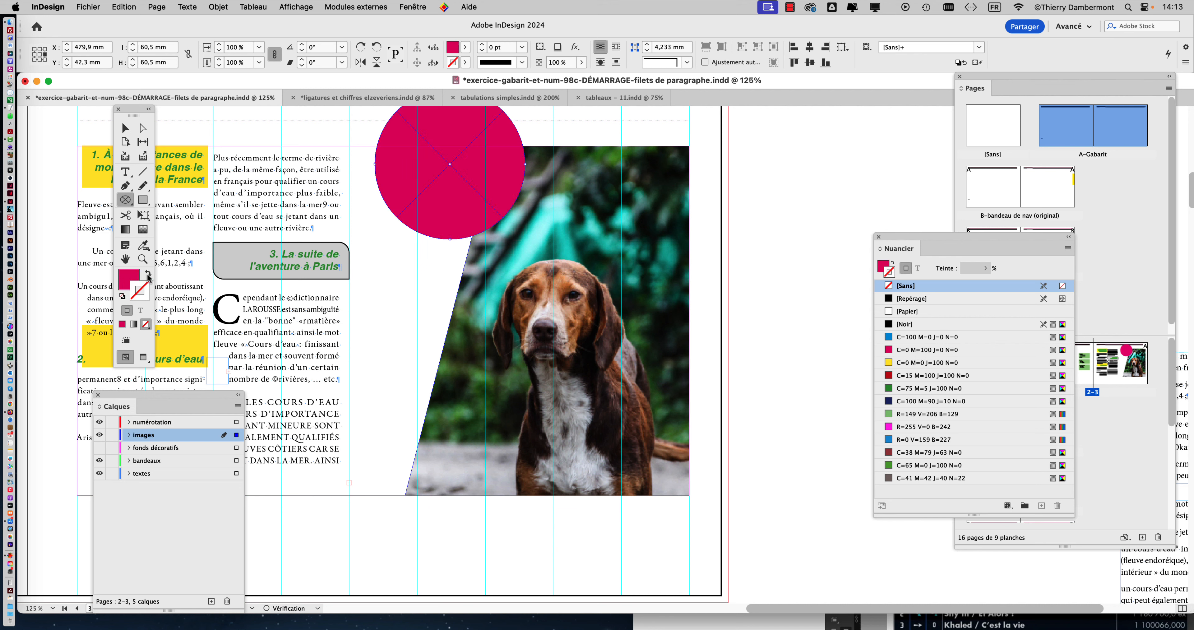
Send the magenta circle behind the dog photo and set its fill tint to 26%
left_click(217, 7)
left_click(399, 89)
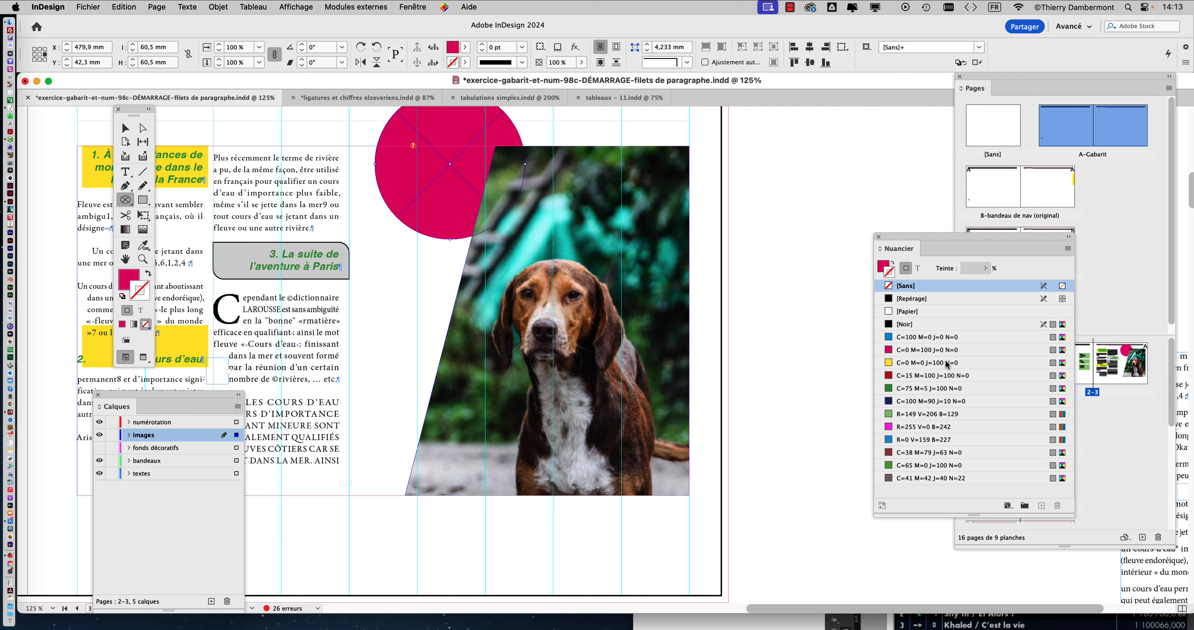
key("x")
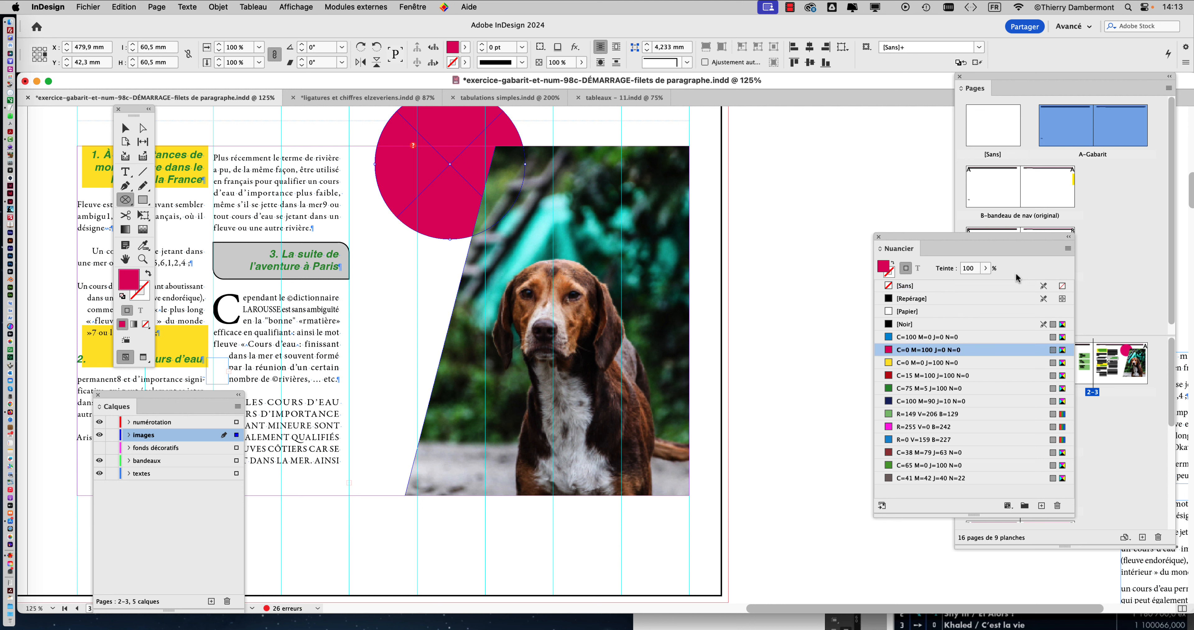
left_click(985, 267)
left_click_drag(988, 283, 940, 283)
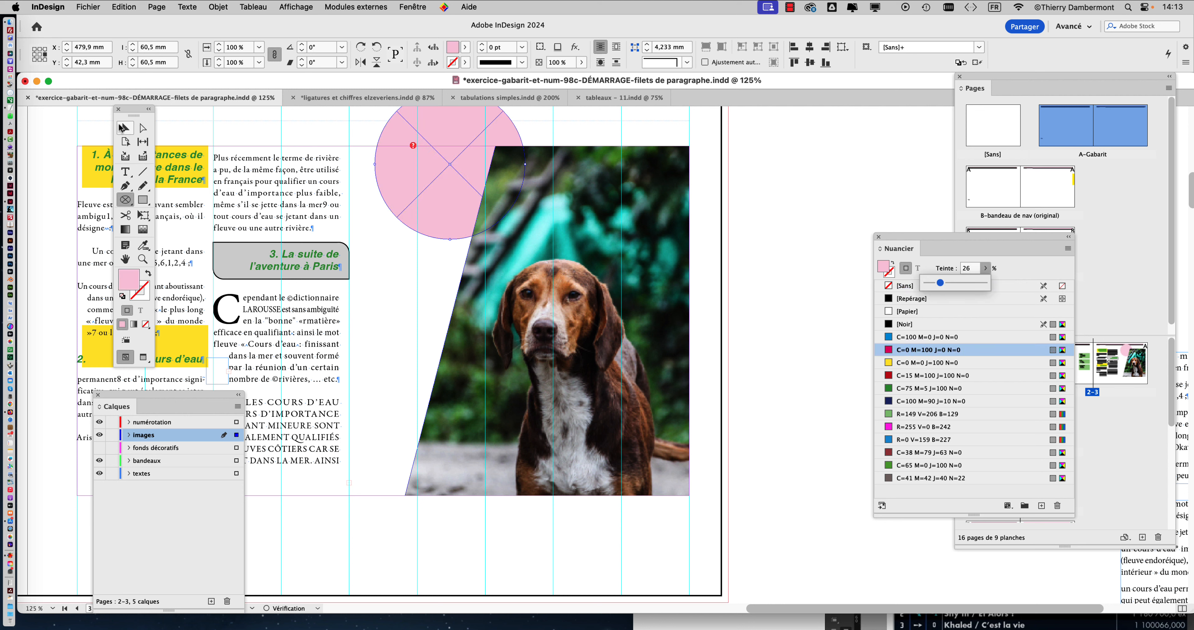
Deselect the circle and show the page in preview mode without guides or frame edges
left_click(123, 127)
left_click(785, 247)
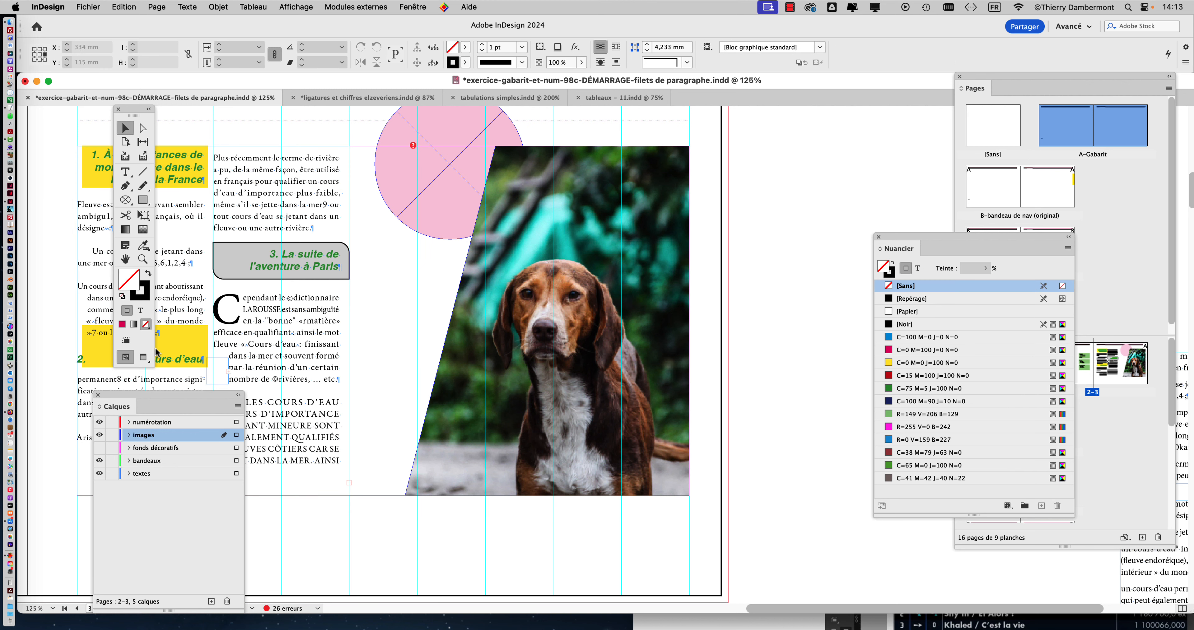
left_click(142, 357)
scroll(569, 332, "up", 2)
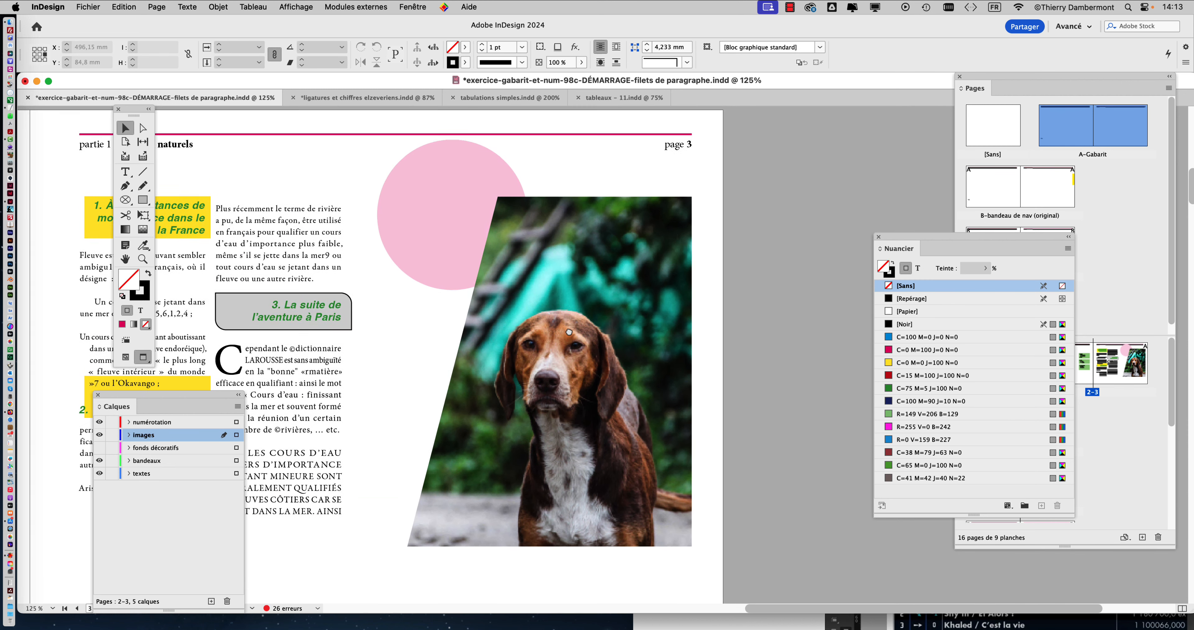
Try flipping the dog photo frame horizontally about its middle-right reference point, and undo the flip
left_click(614, 230)
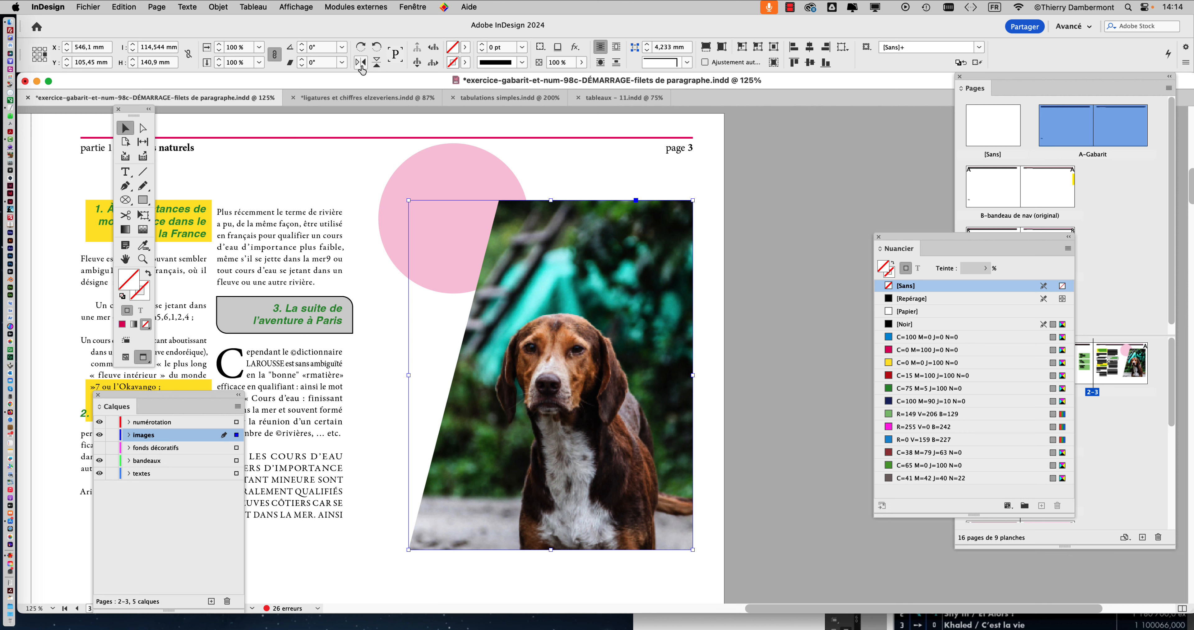
left_click(361, 63)
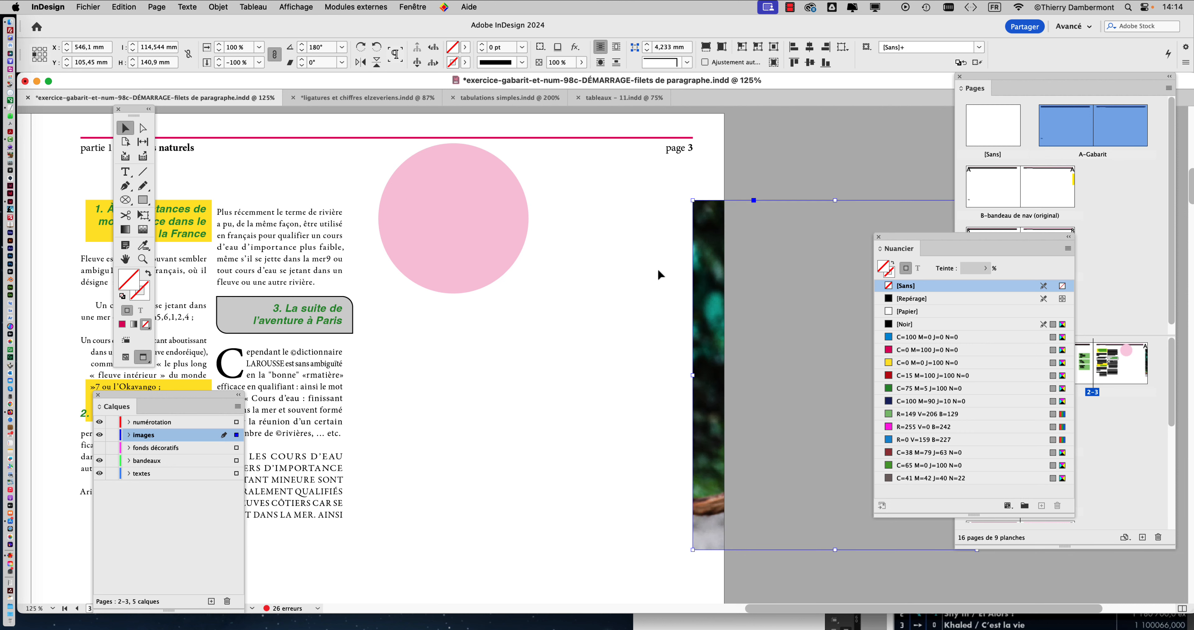
key("super+z")
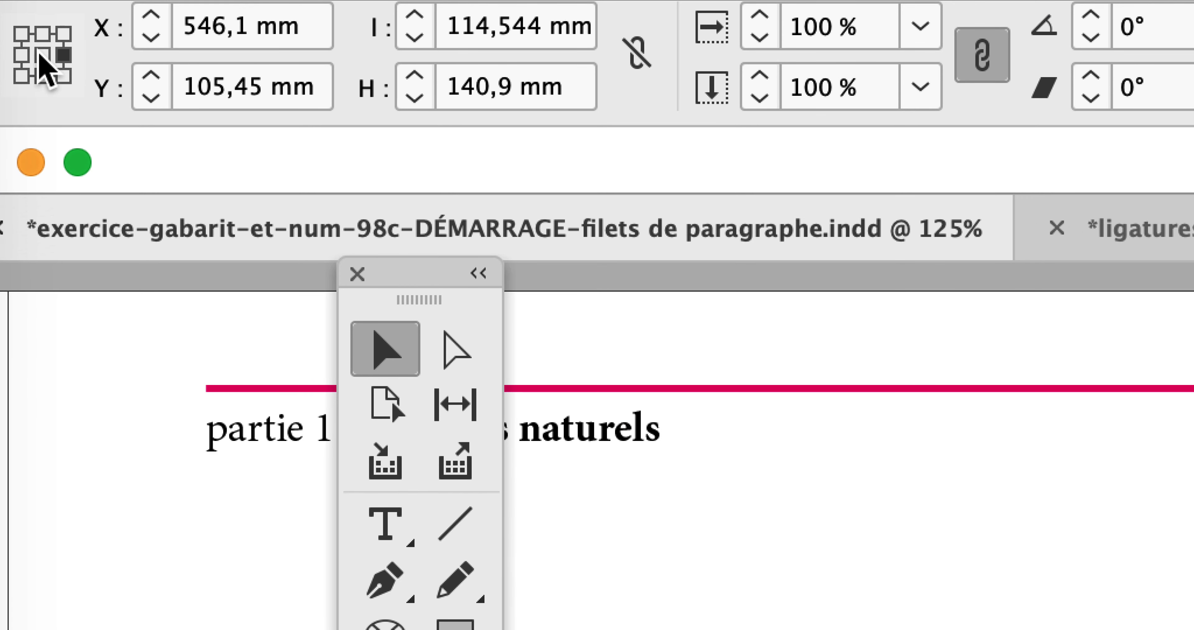
Set the dog photo's reference point to its centre and flip the photo horizontally back and forth, ending in its original orientation
left_click(42, 54)
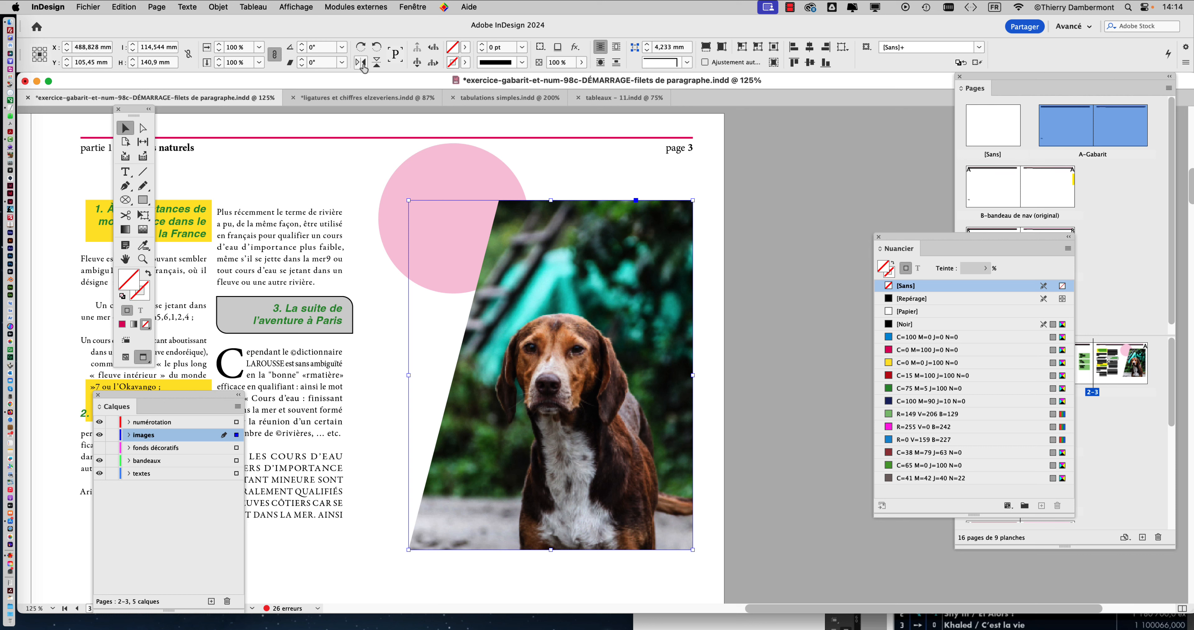
left_click(364, 66)
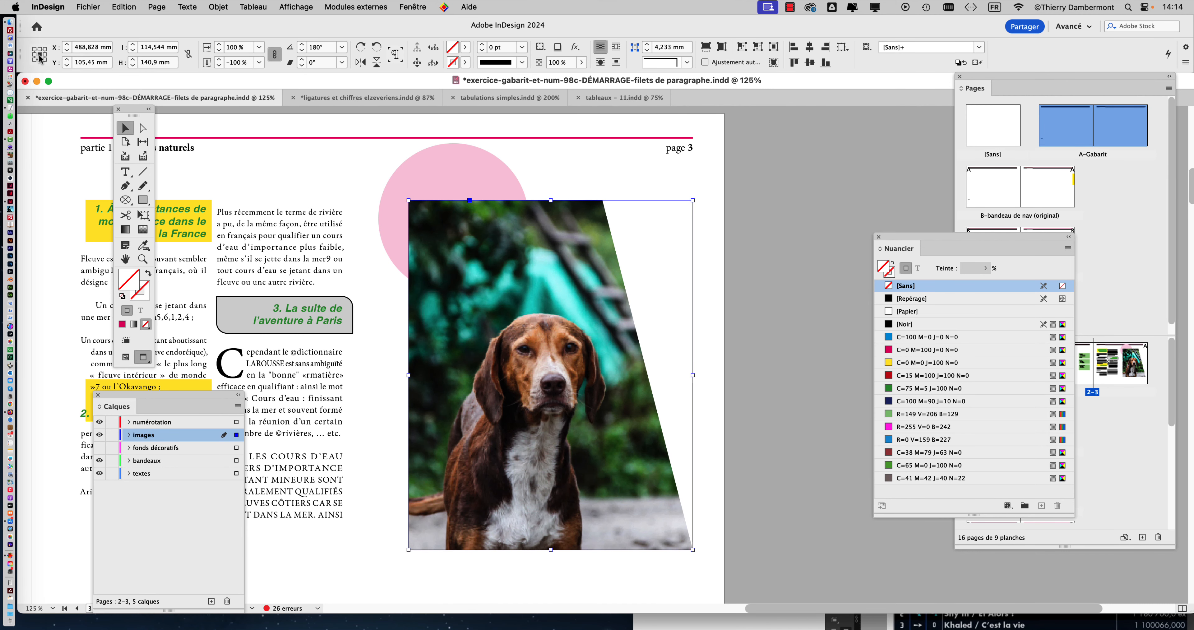
left_click(360, 62)
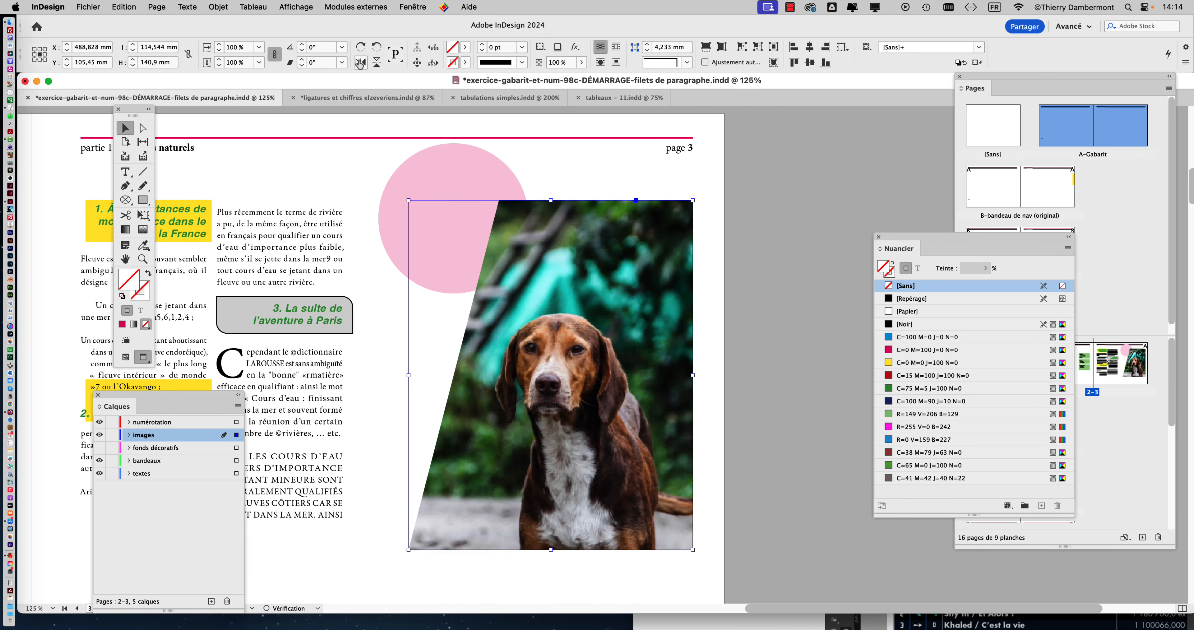
left_click(360, 63)
left_click(360, 62)
left_click(360, 62)
left_click(361, 62)
left_click(360, 62)
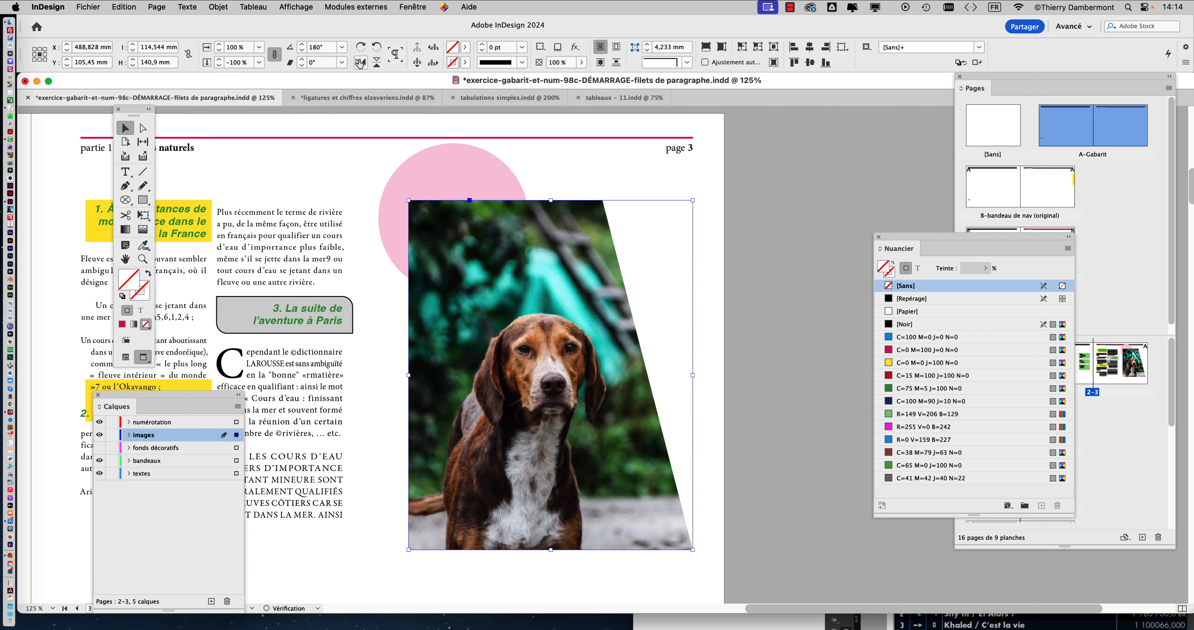
left_click(360, 62)
left_click(361, 63)
left_click(360, 62)
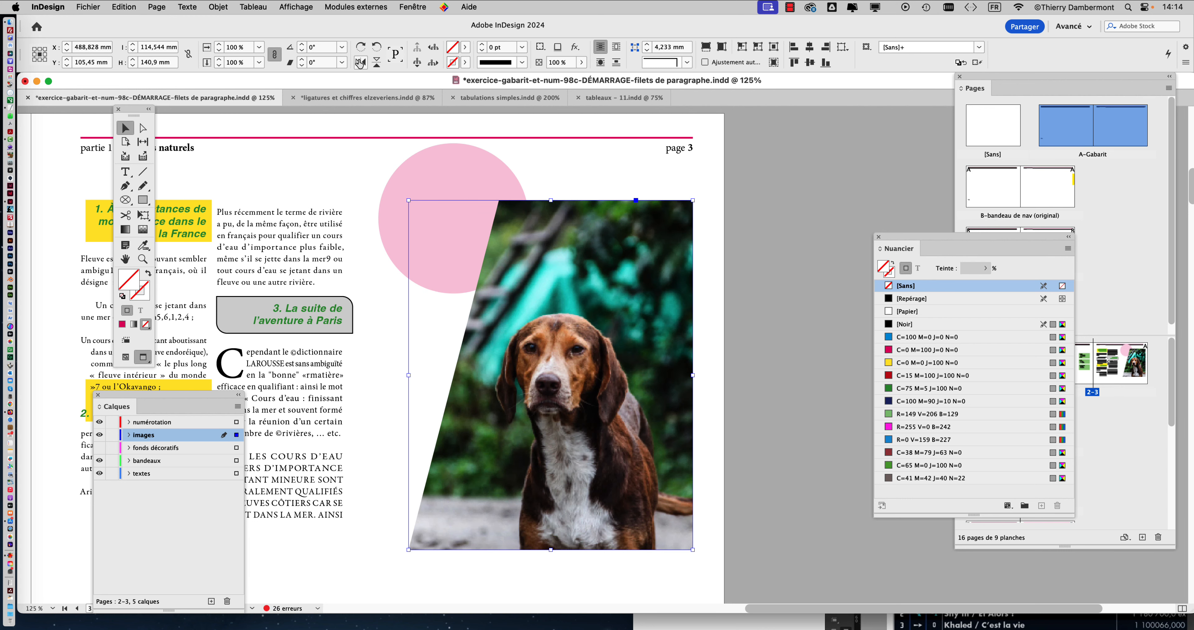
left_click(360, 62)
left_click(360, 62)
left_click(360, 62)
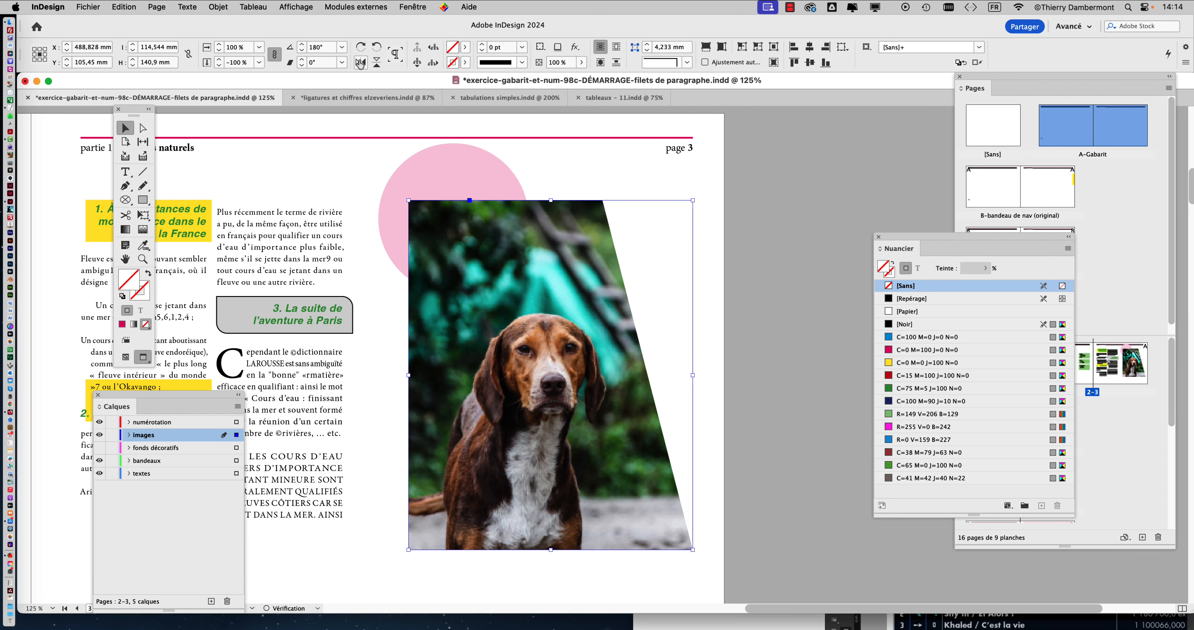
left_click(360, 63)
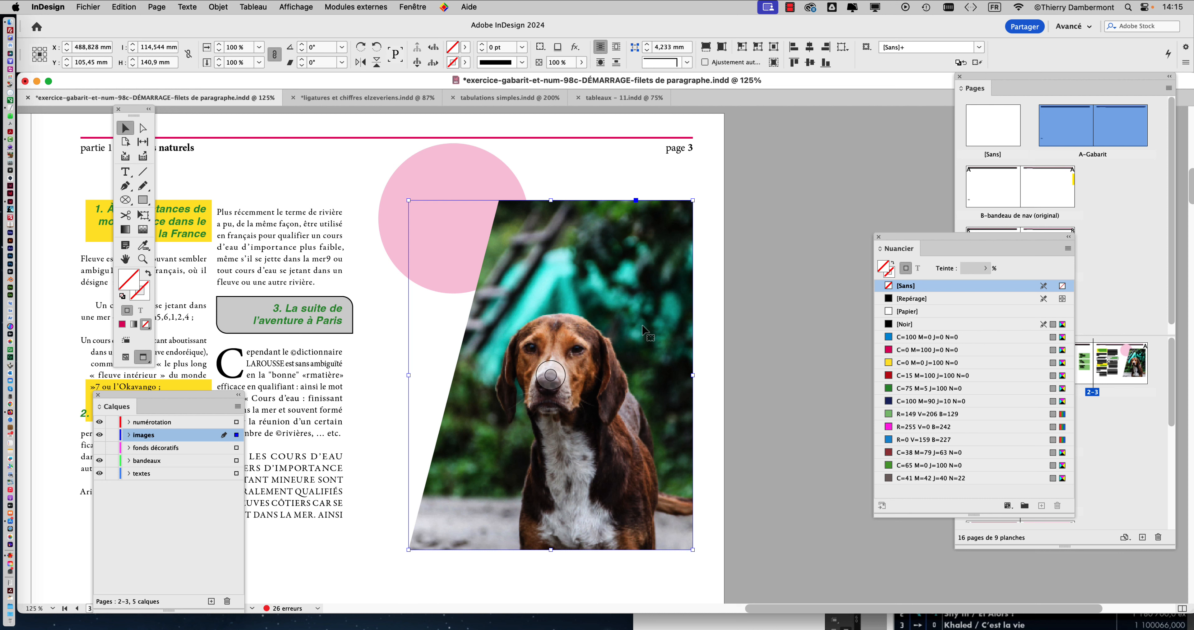
Select the image content inside the slanted dog photo frame and show more of the spread at 75%
double_click(566, 274)
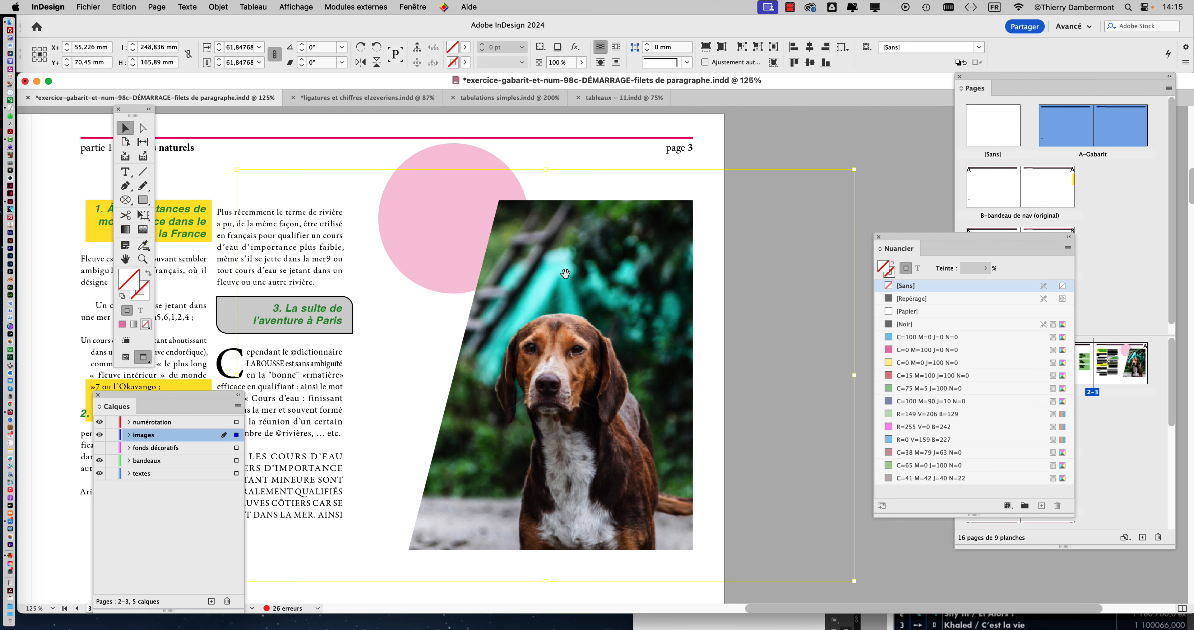
key("super+minus")
key("super+minus")
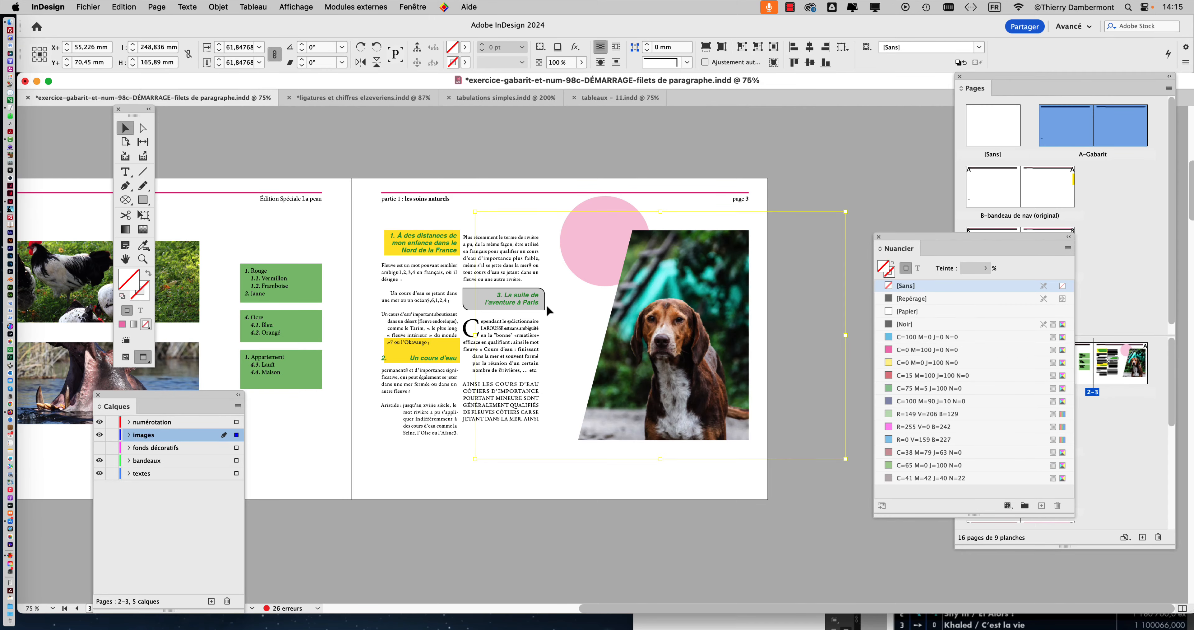
Flip the dog image horizontally inside its slanted frame, reposition the image within the frame, and deselect it
left_click(360, 65)
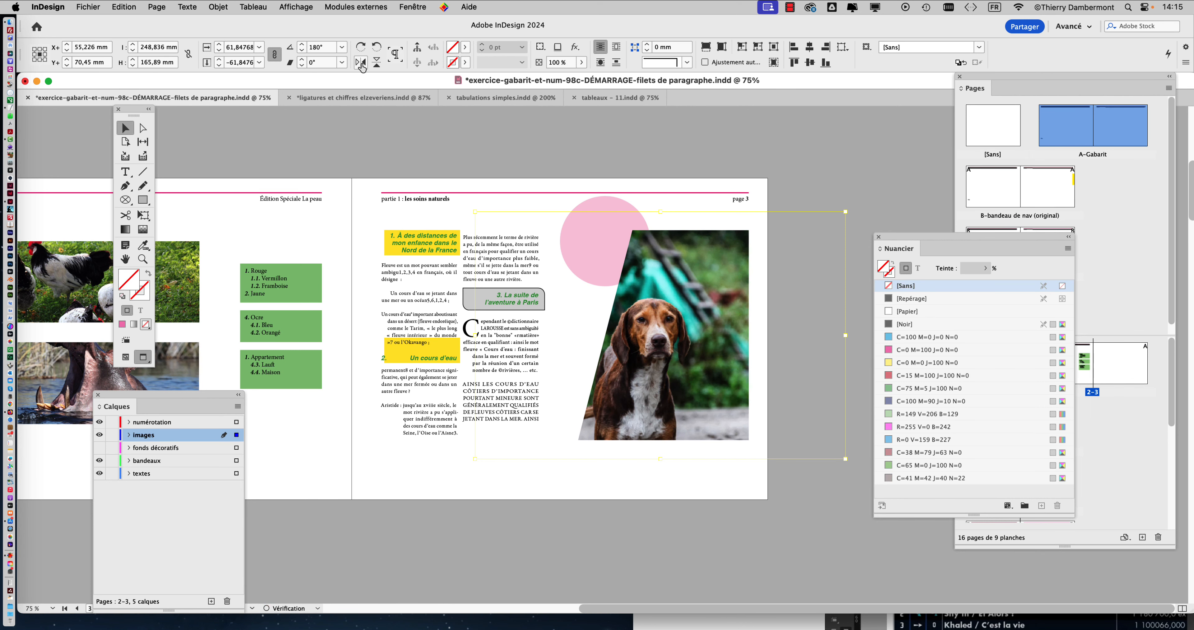
left_click(361, 65)
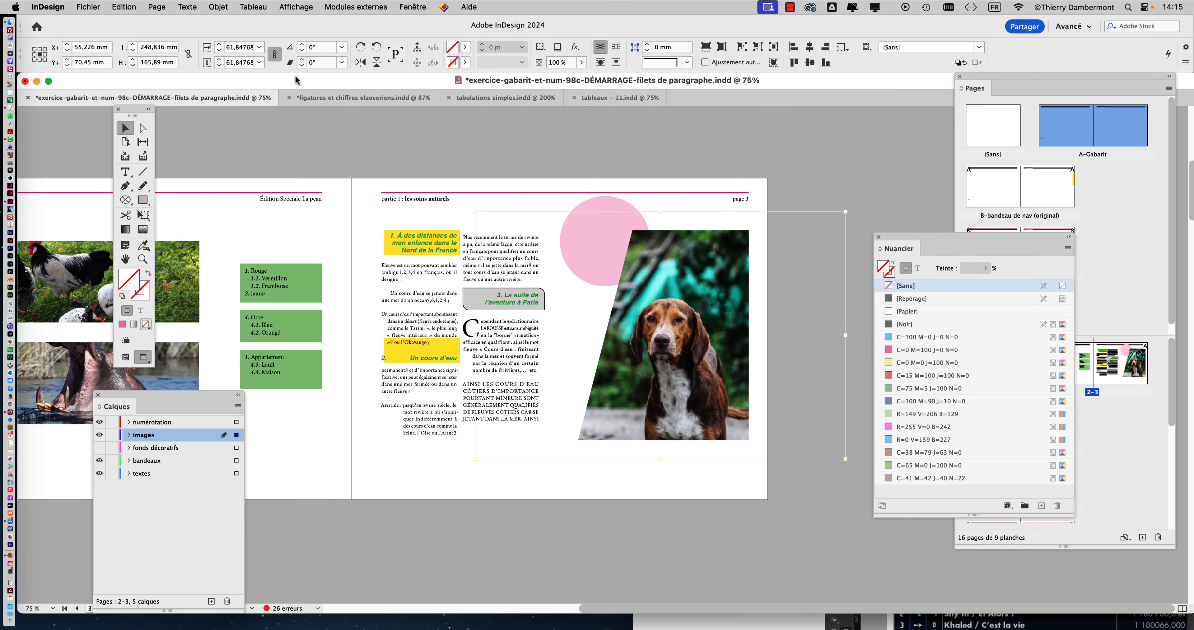
left_click(358, 62)
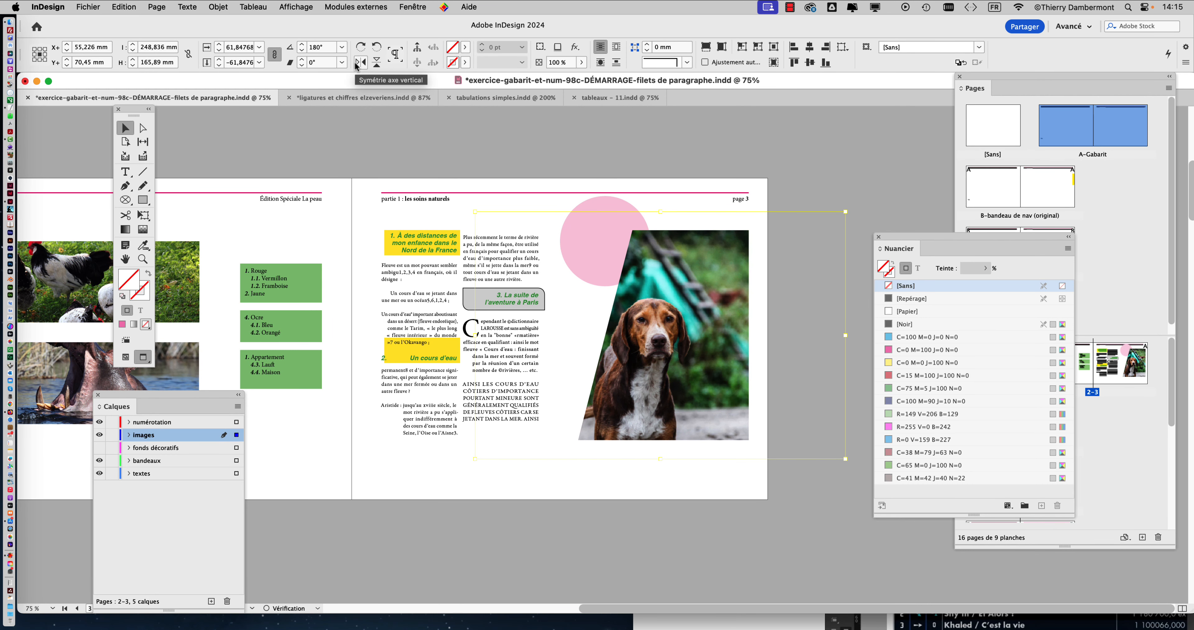
left_click_drag(659, 291, 696, 278)
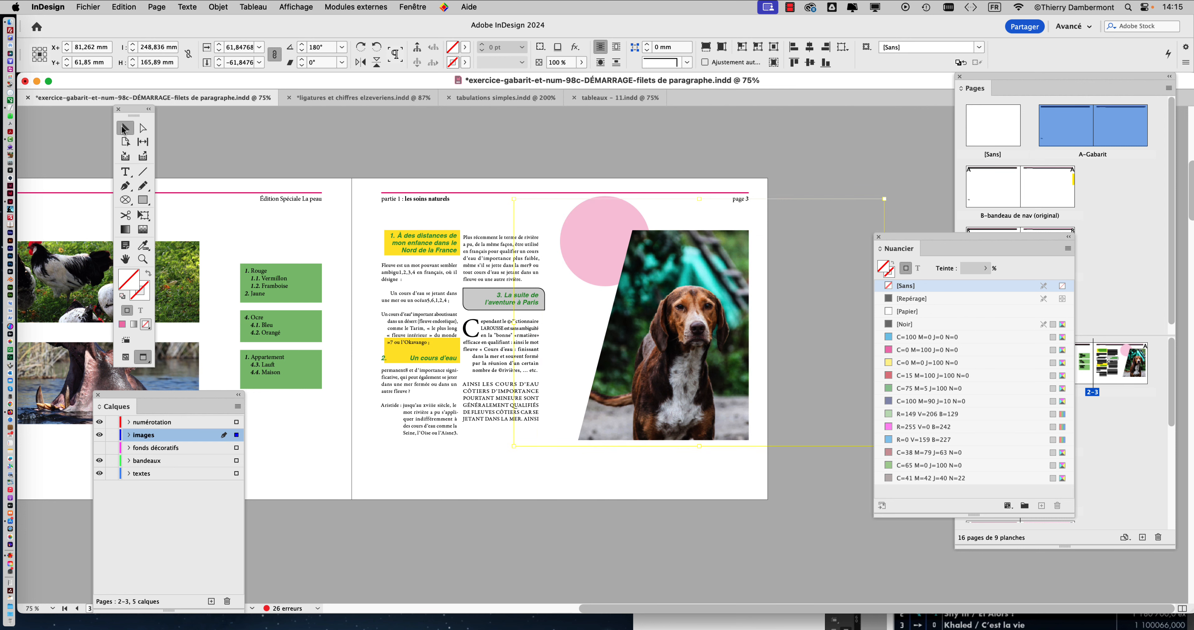
left_click(300, 138)
Move the swatches clear of the spread and examine the flipped dog photo's composition at 50% and 100%
key("super+minus")
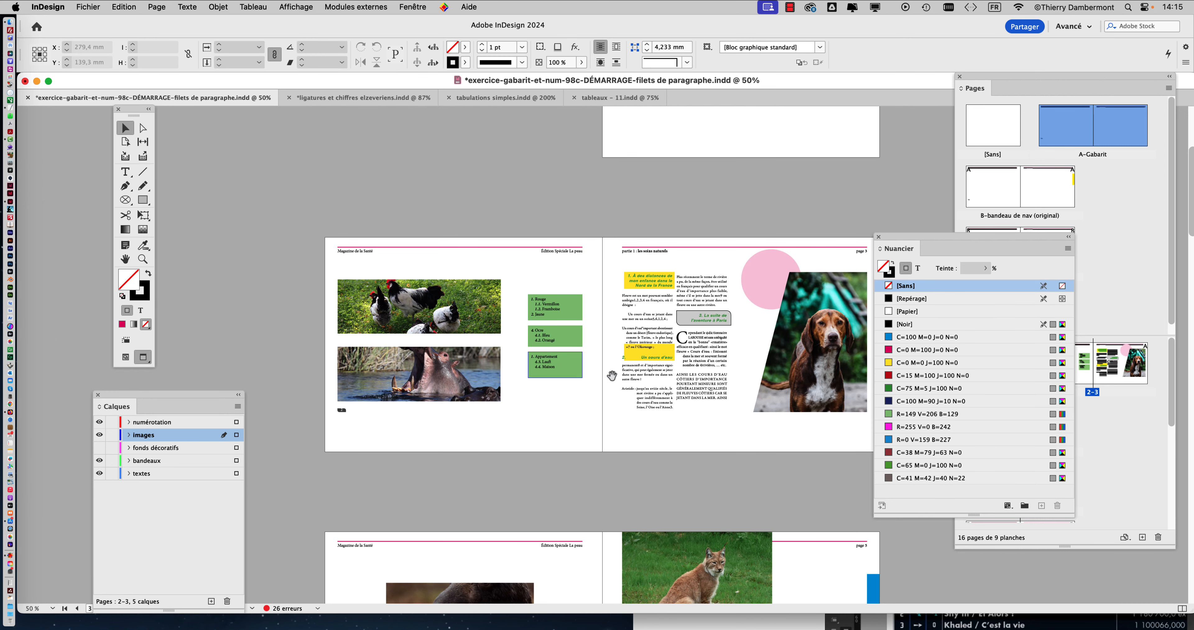
scroll(613, 373, "down", 5)
left_click_drag(896, 248, 977, 249)
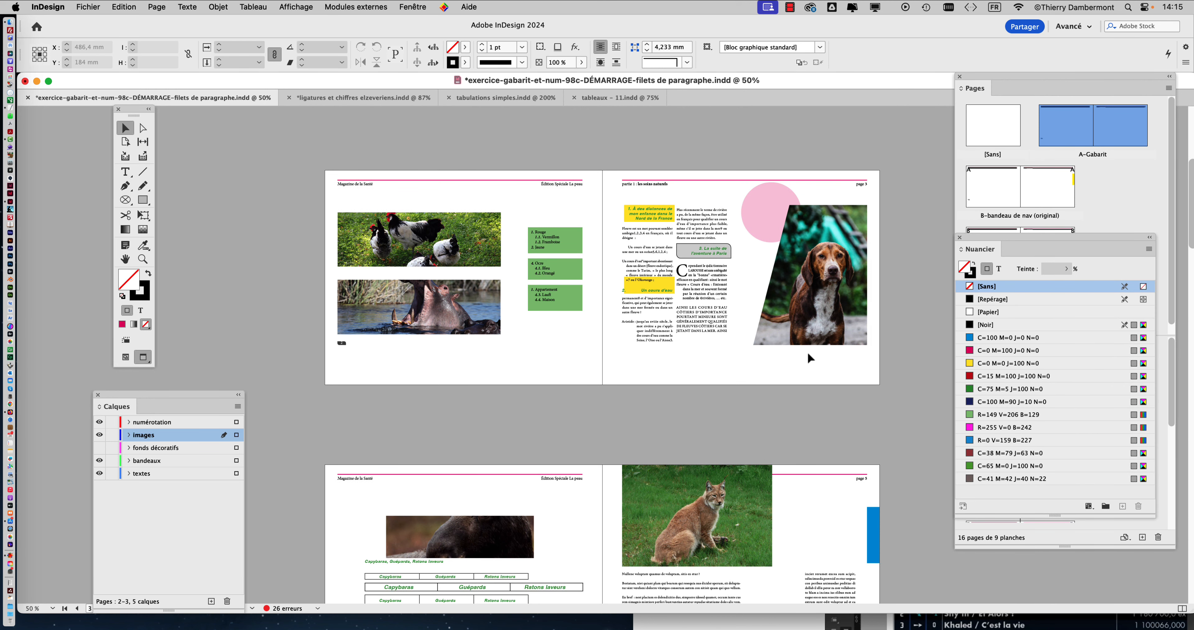
scroll(837, 278, "up", 2)
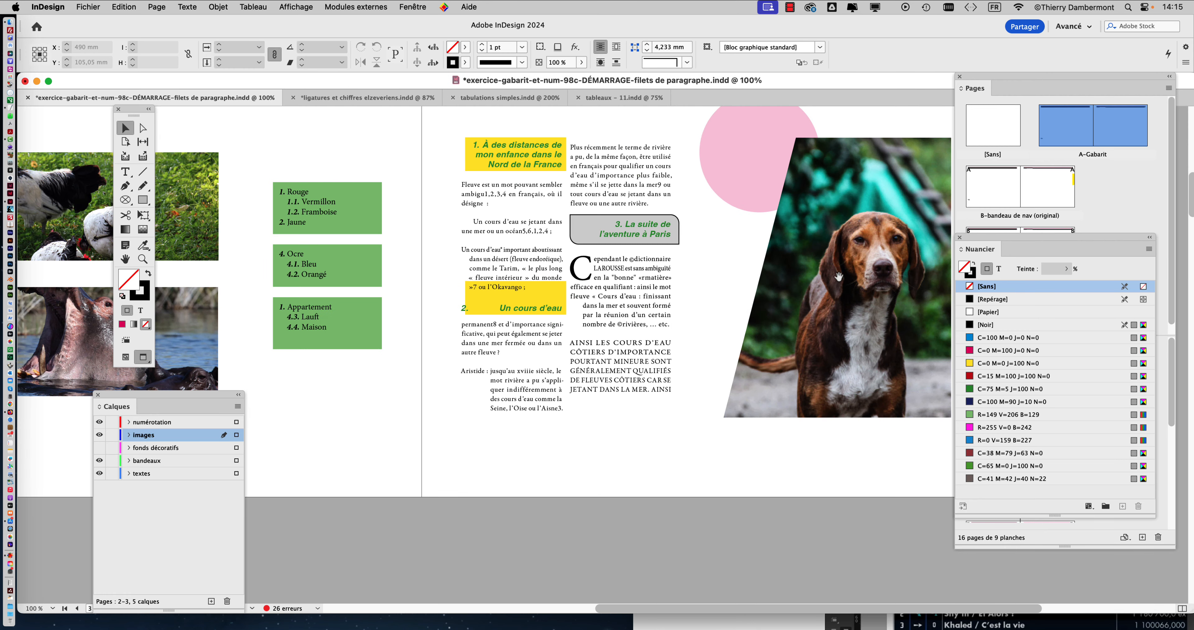
key("h")
left_click_drag(815, 310, 576, 310)
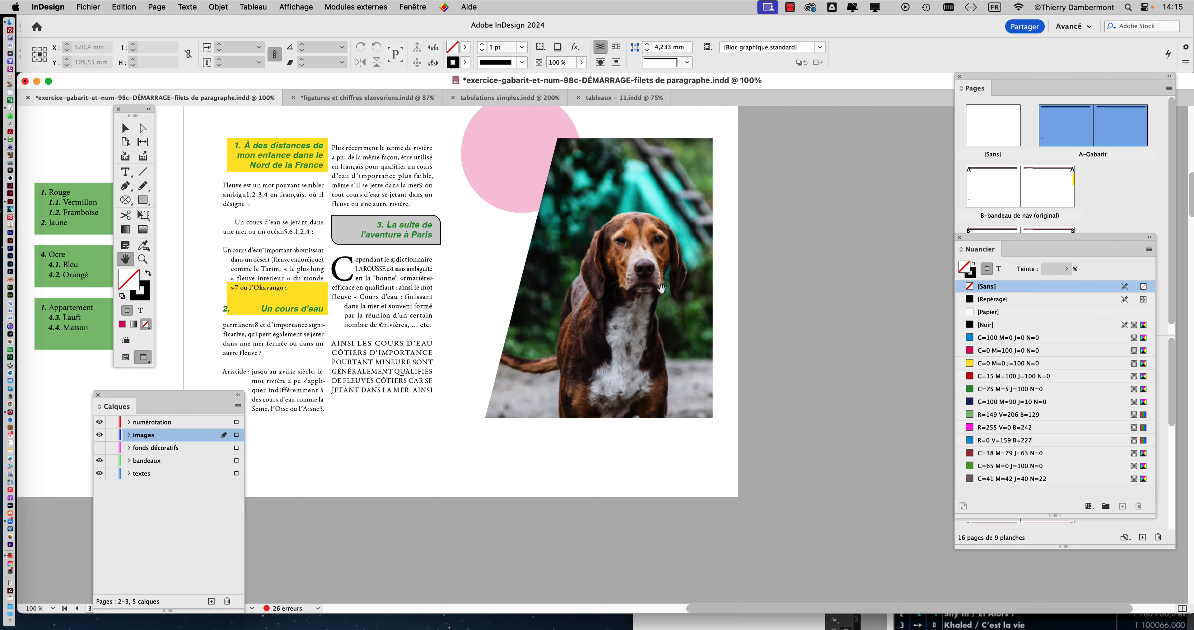
scroll(661, 289, "down", 1)
scroll(626, 268, "down", 1)
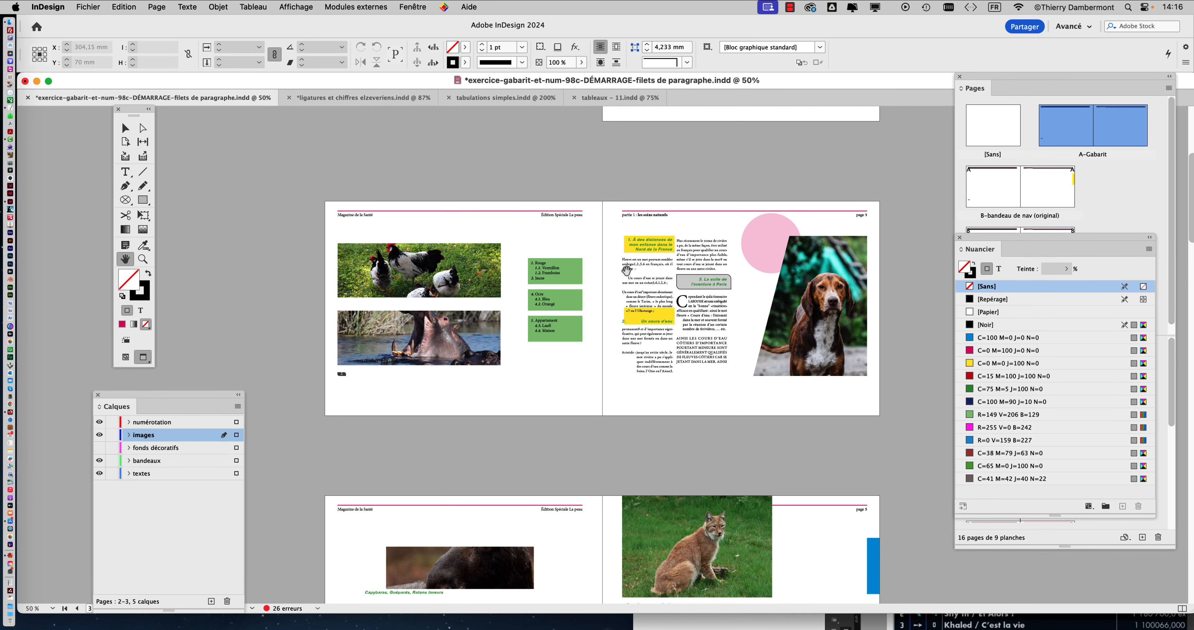
Delete all the green shapes on page 1 and show the page in normal mode with its guides and frame edges
scroll(653, 242, "up", 5)
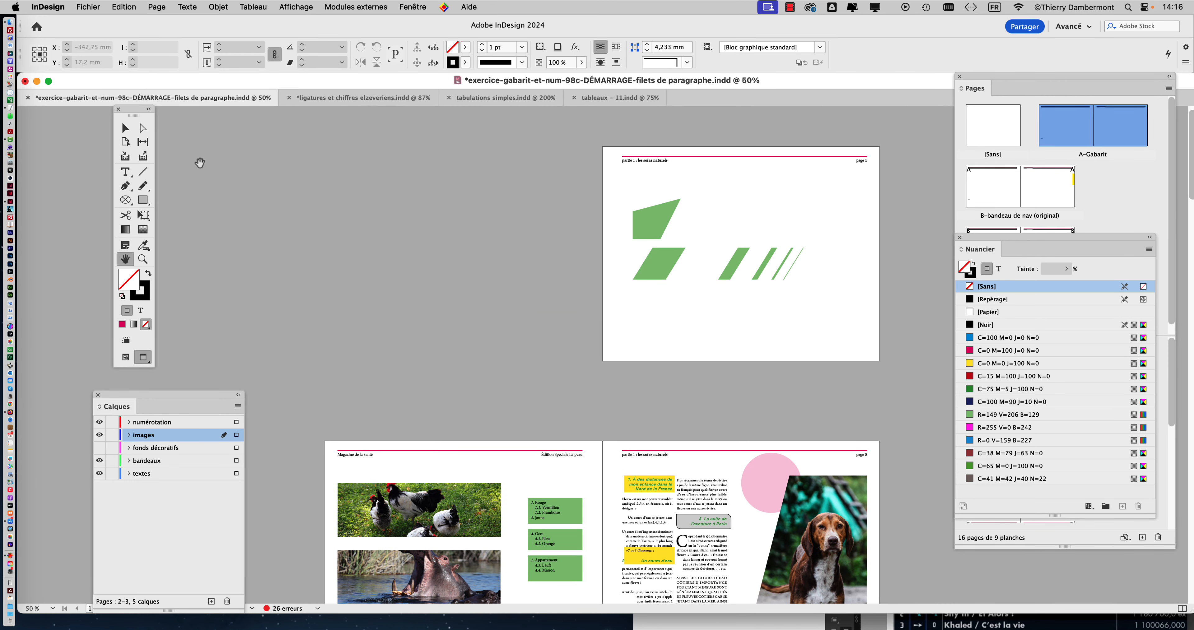
left_click(130, 130)
scroll(780, 298, "up", 2)
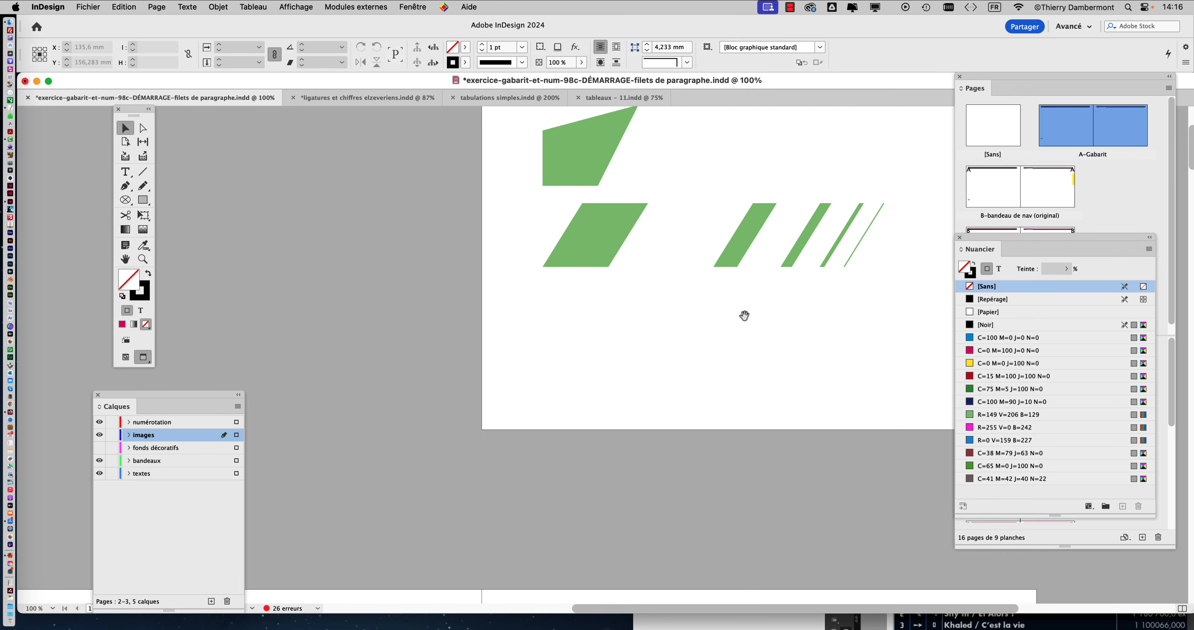
left_click_drag(744, 315, 567, 434)
left_click_drag(330, 210, 764, 430)
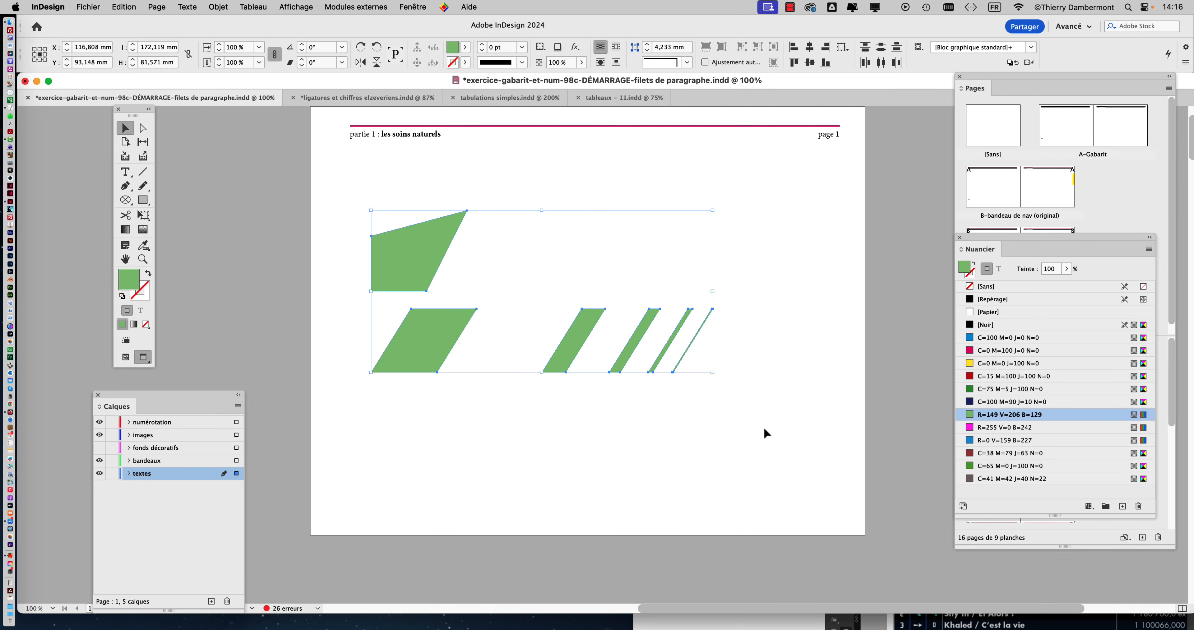
left_click(764, 429)
left_click(125, 357)
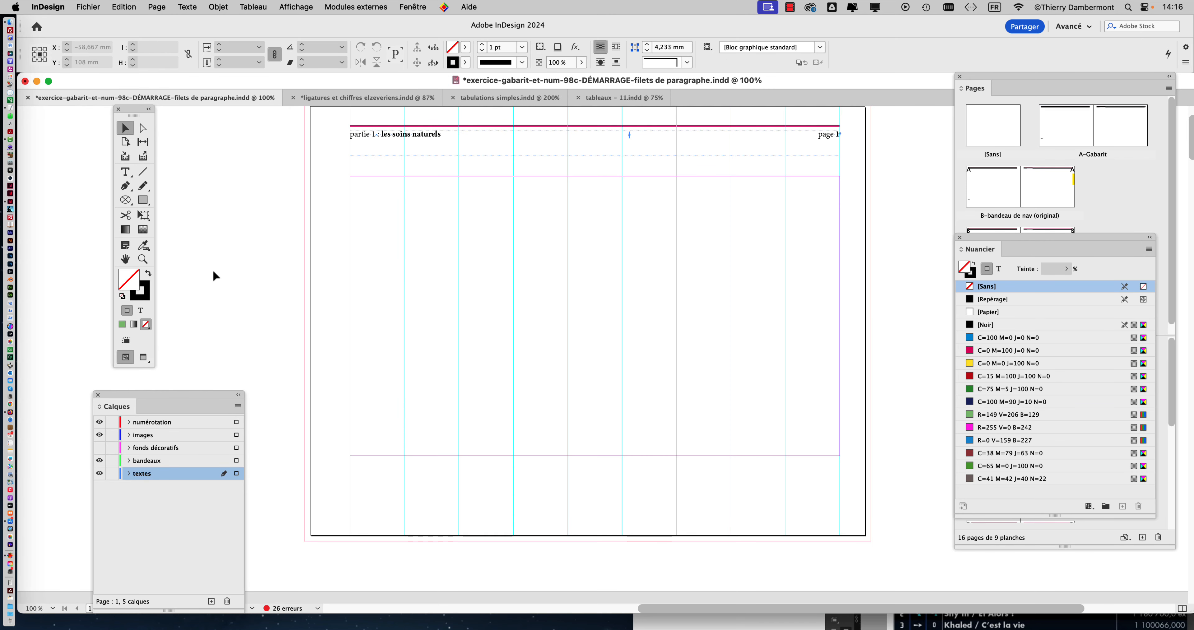
Draw a rectangular frame about 55 × 114 mm from the left margin of page 1 and fill it with C=100 M=0 J=0 N=0 at 26% tint
left_click_drag(123, 202, 176, 205)
left_click_drag(350, 189, 459, 415)
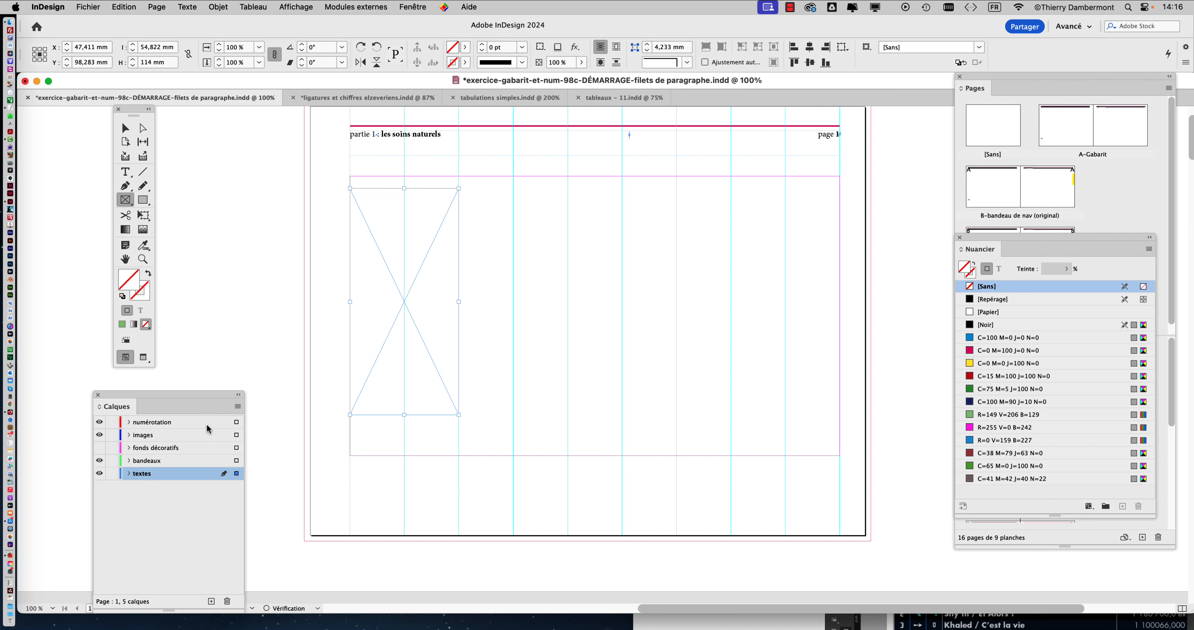
left_click(1012, 402)
left_click(1011, 428)
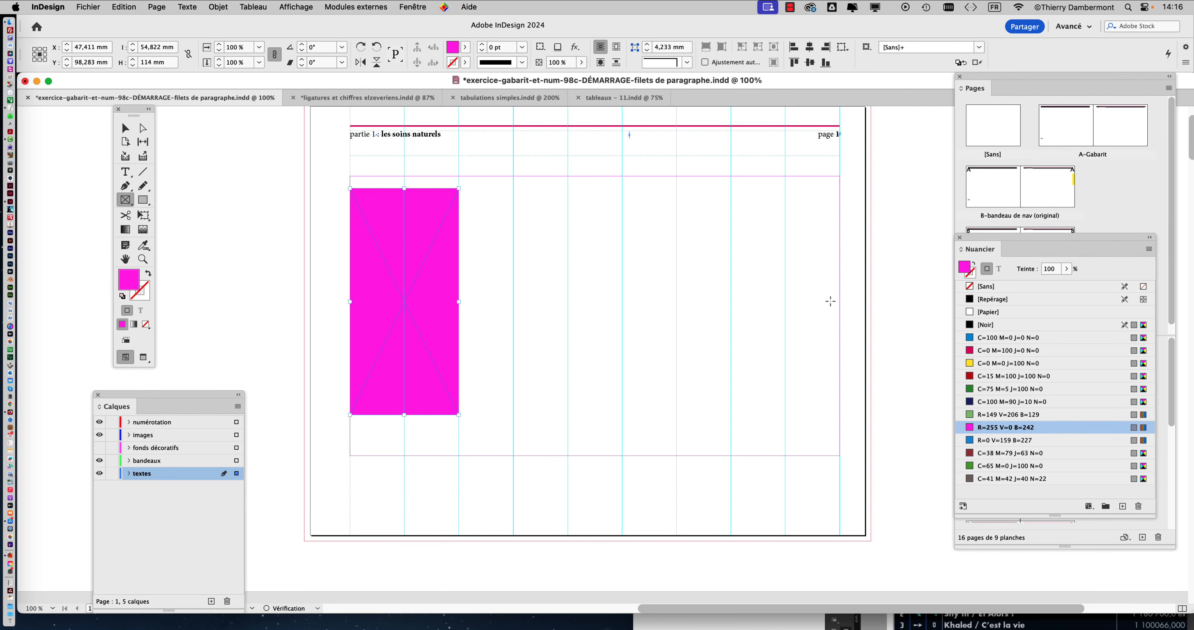
left_click(992, 350)
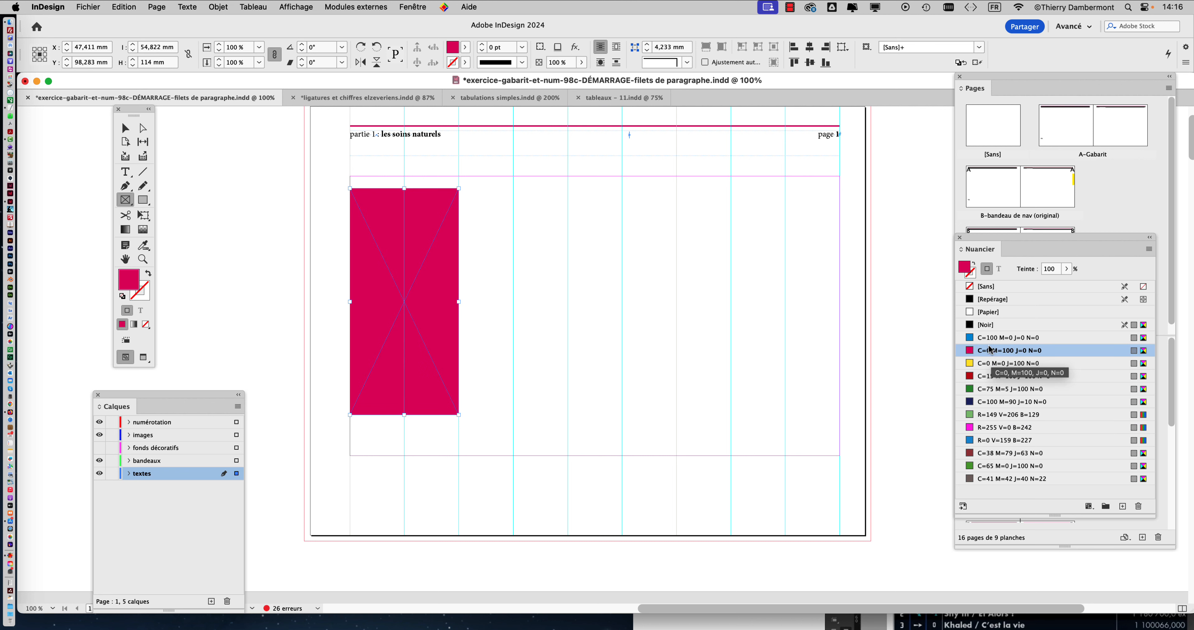
left_click_drag(1068, 271, 1022, 289)
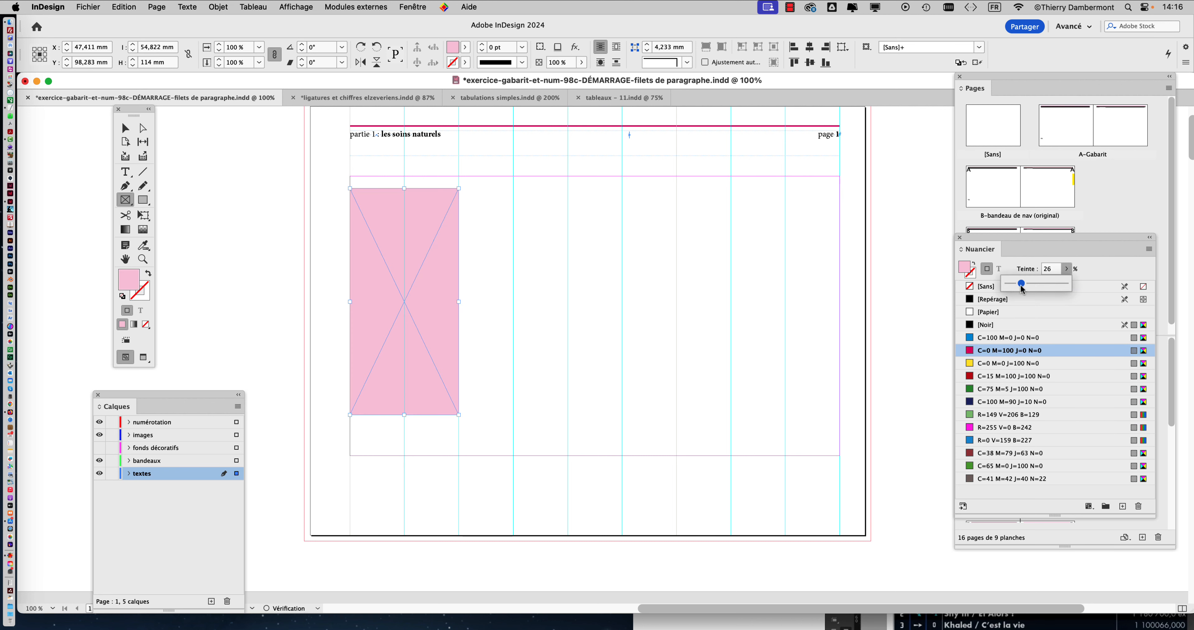
left_click(992, 338)
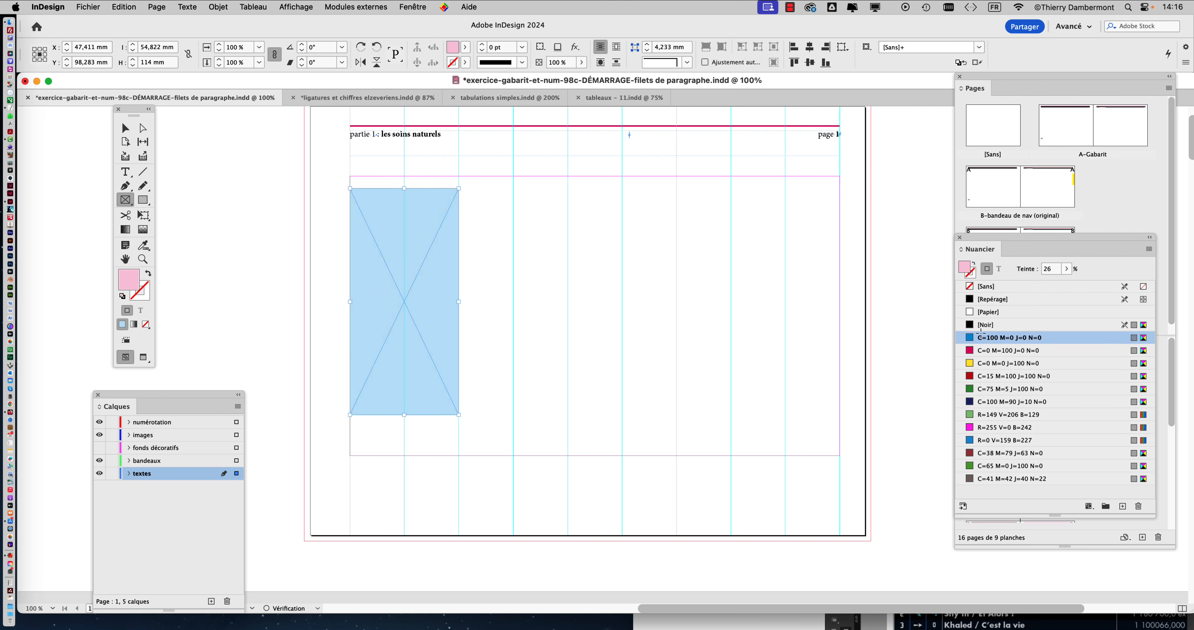
Use the Direct Selection tool to expose the light blue frame's anchor points and get its upper corners ready for editing
left_click(125, 128)
left_click(142, 128)
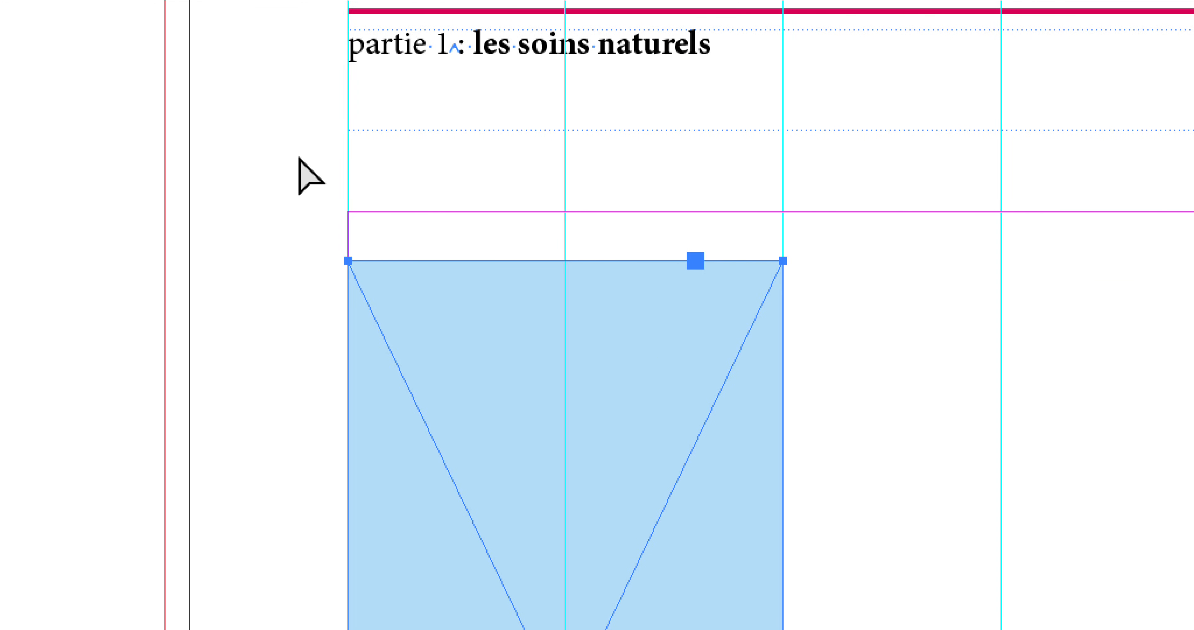
left_click(927, 262)
left_click_drag(915, 276, 1099, 333)
left_click_drag(333, 173, 665, 205)
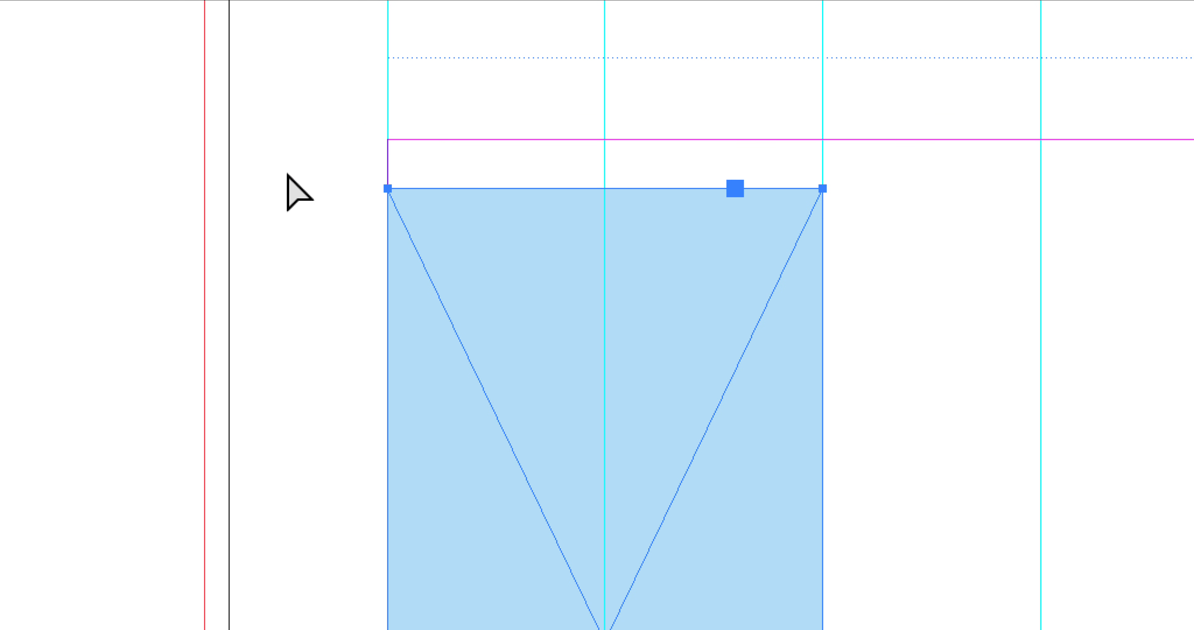